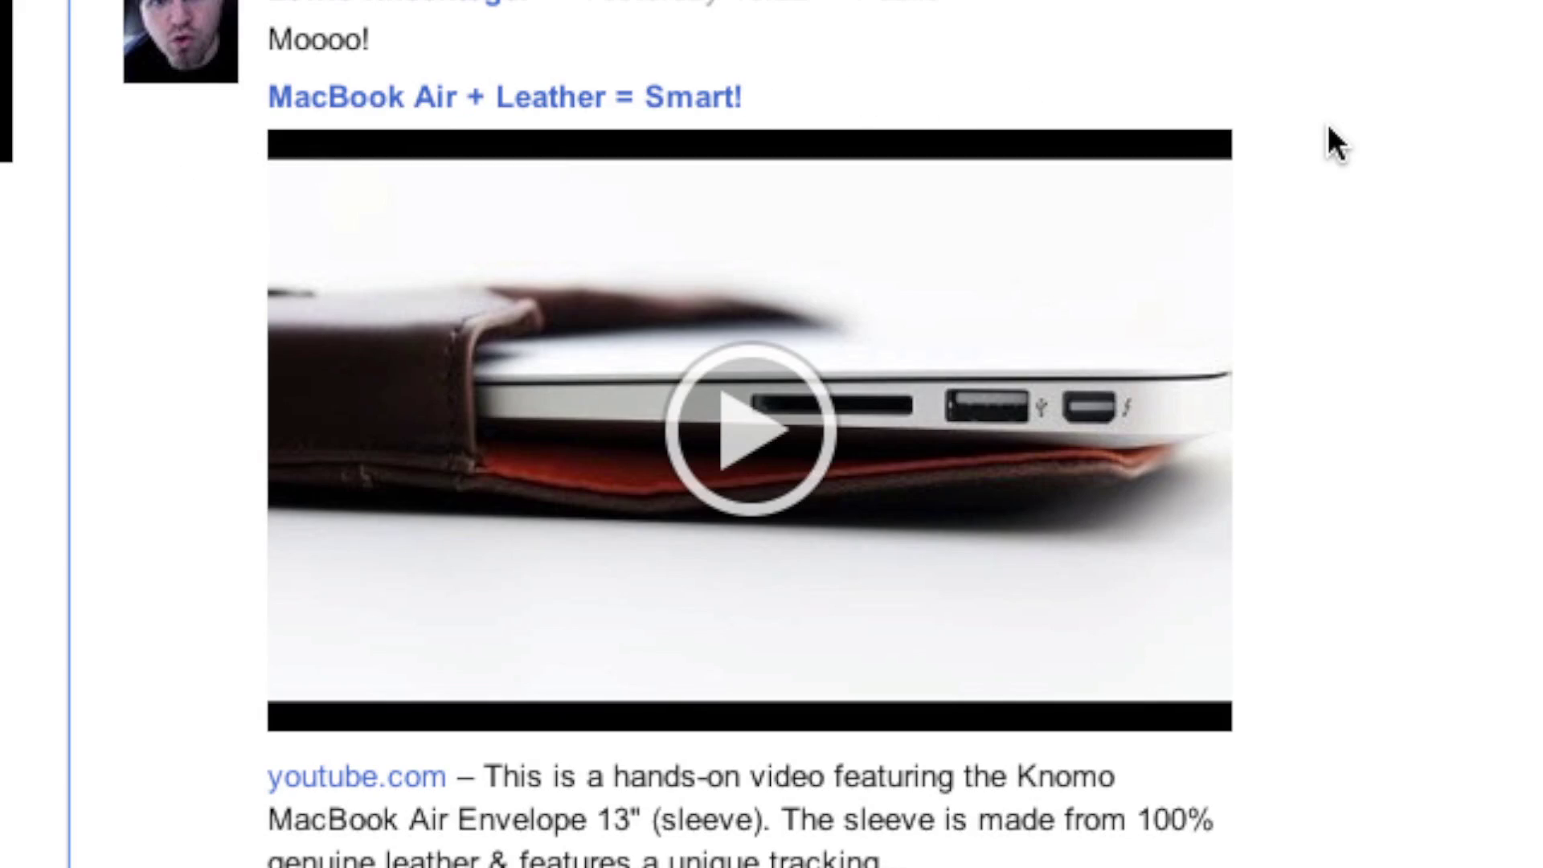
# - Comment on the leather sleeve video, mentioning the previous commenter and writing 'super, super hot'
pyautogui.scroll(-10, 1328, 127)
pyautogui.scroll(-3, 1327, 127)
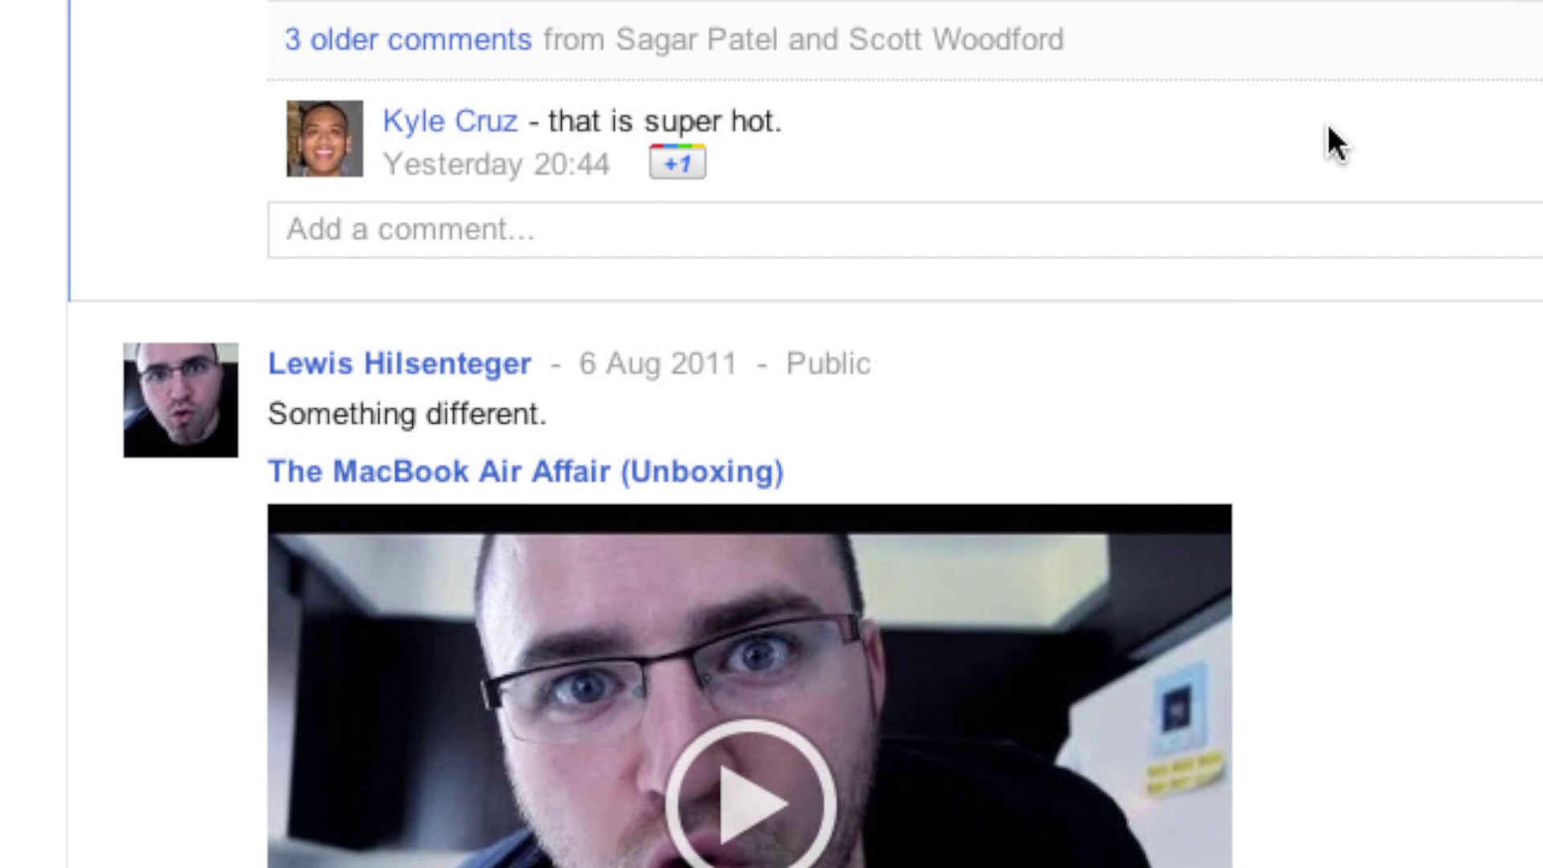
pyautogui.click(427, 251)
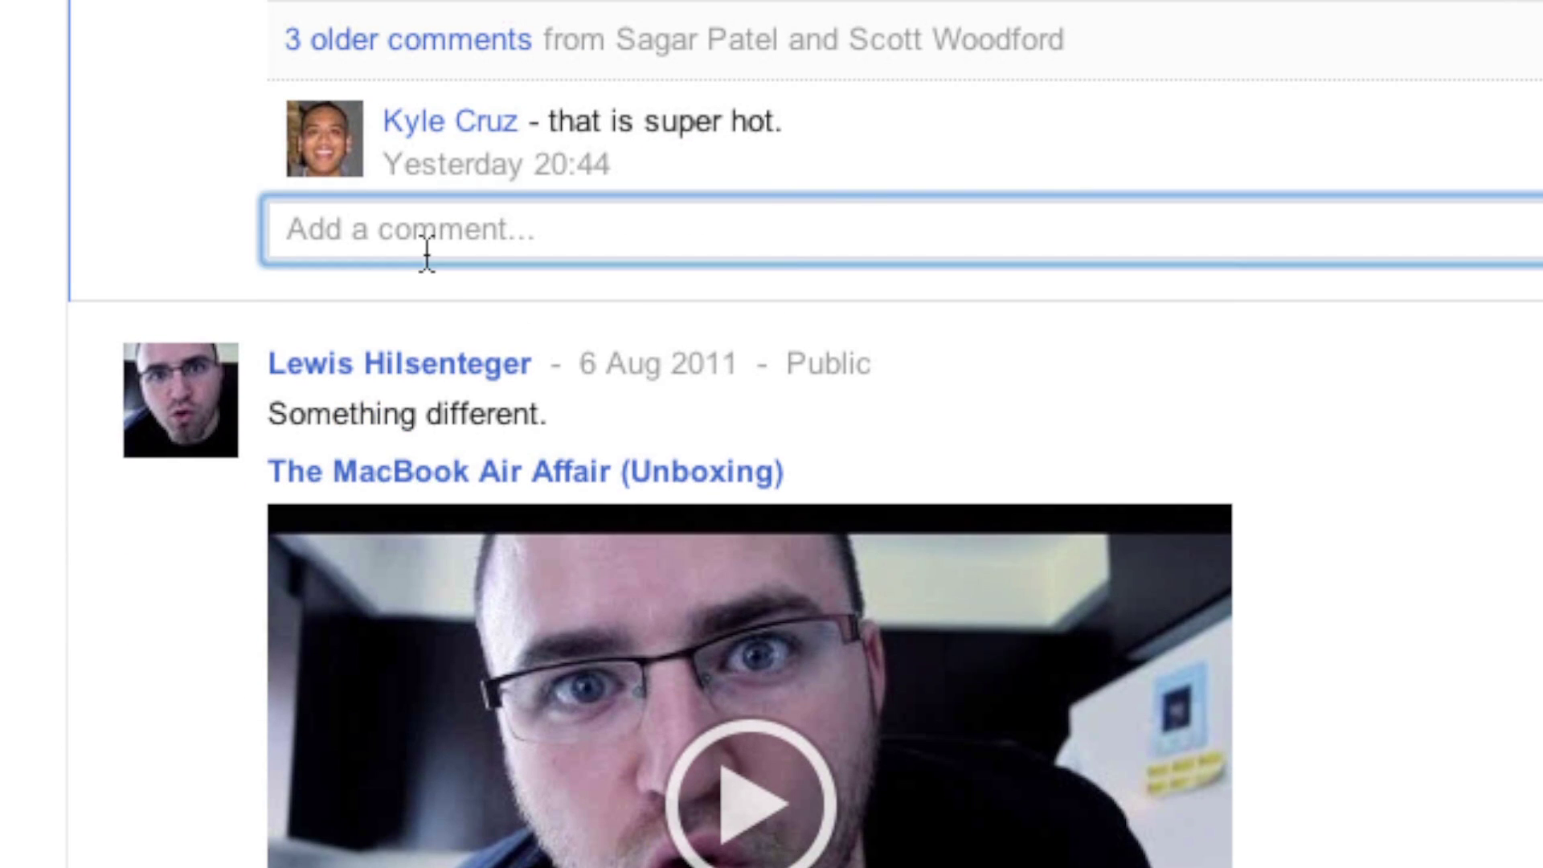
pyautogui.write('+Kyl')
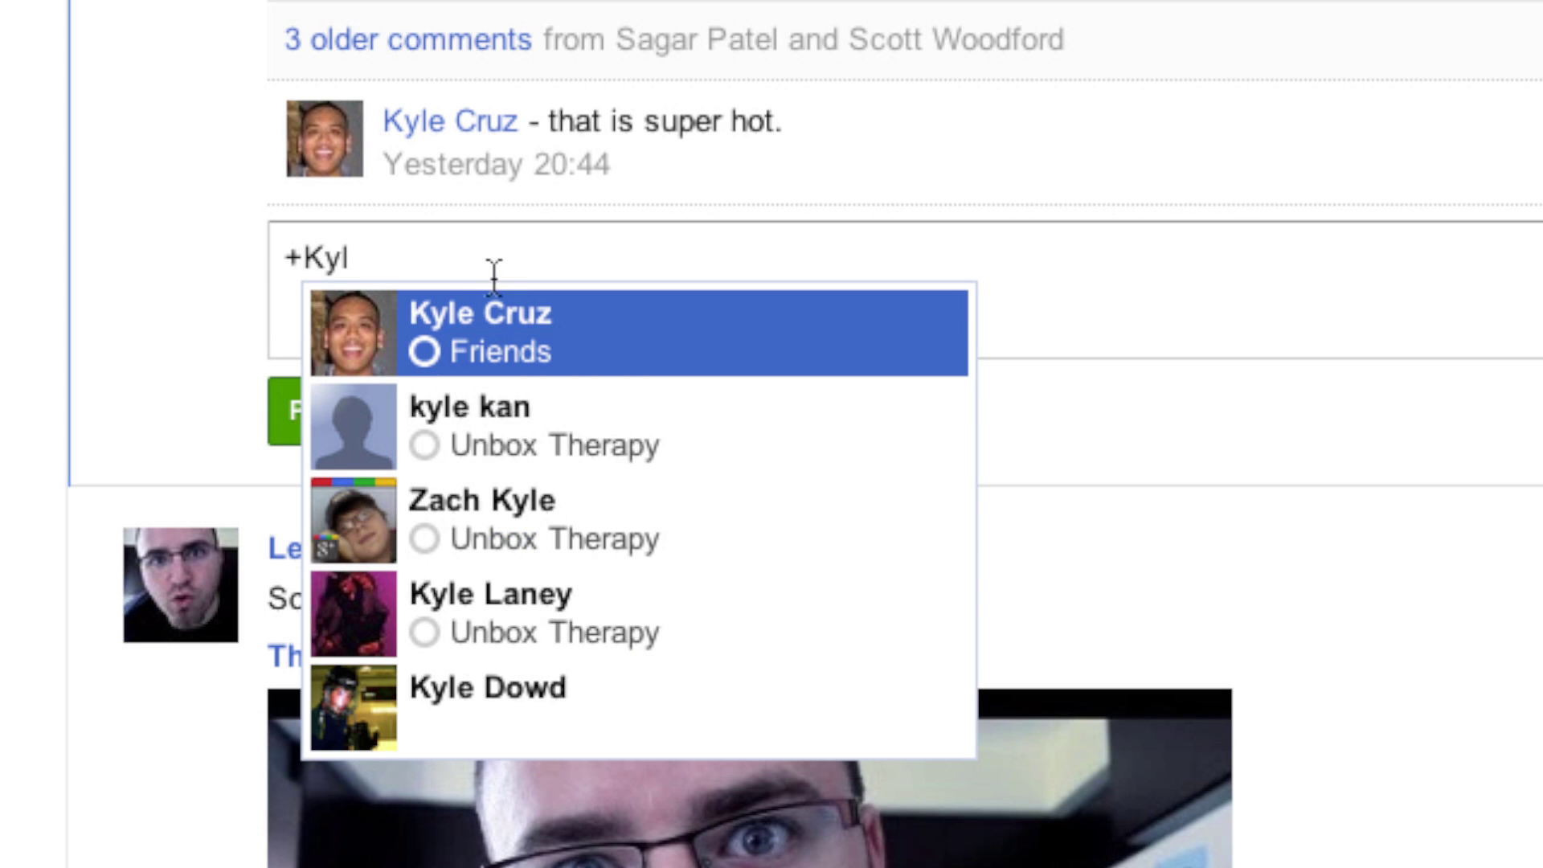
pyautogui.click(496, 321)
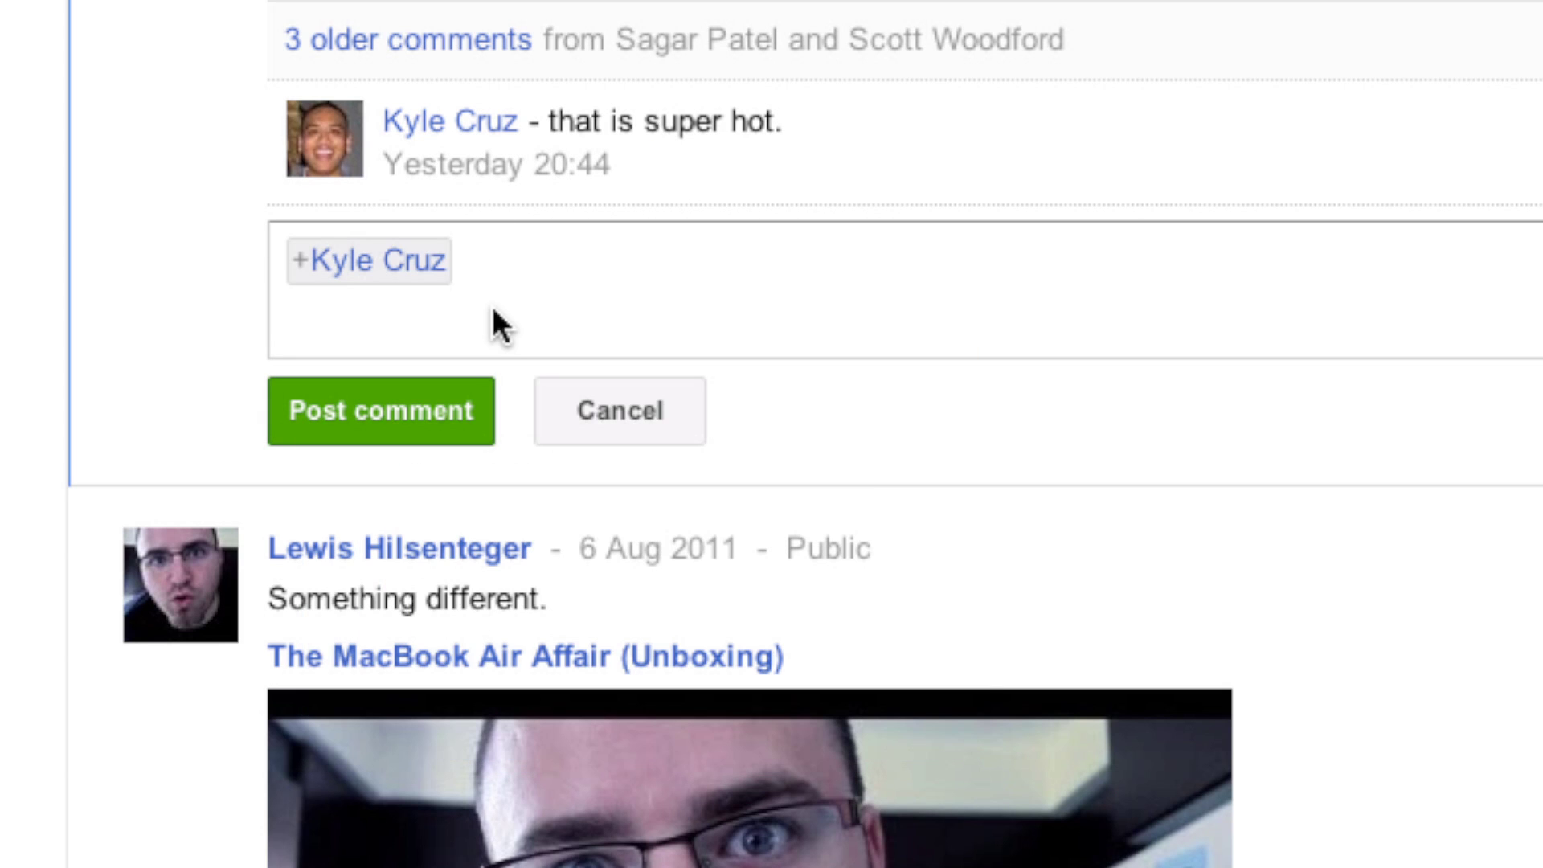
pyautogui.write('super, super hot')
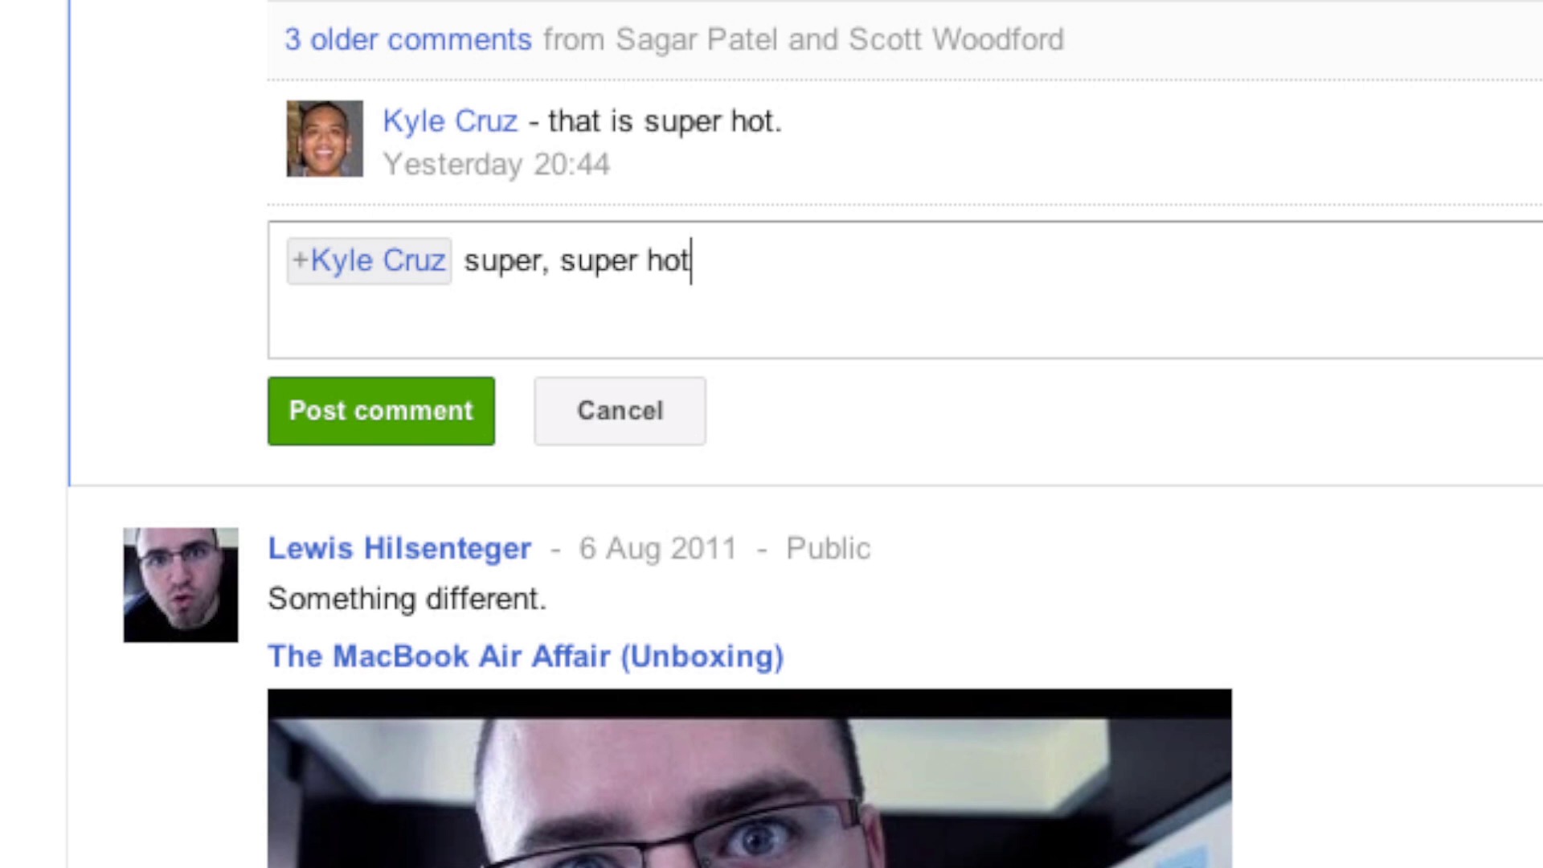
pyautogui.click(412, 433)
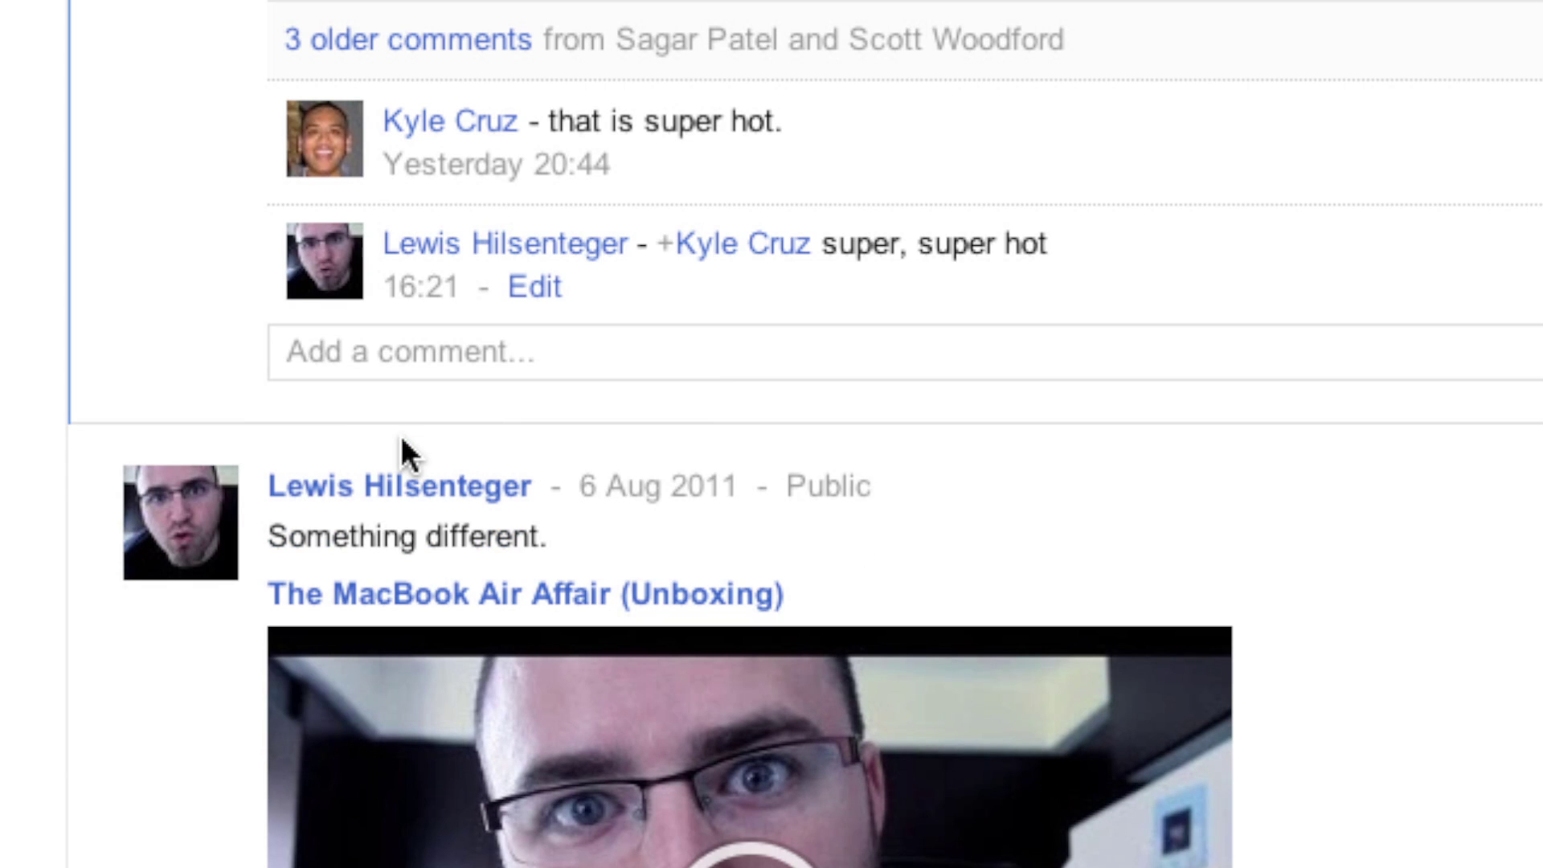
pyautogui.moveTo(685, 248)
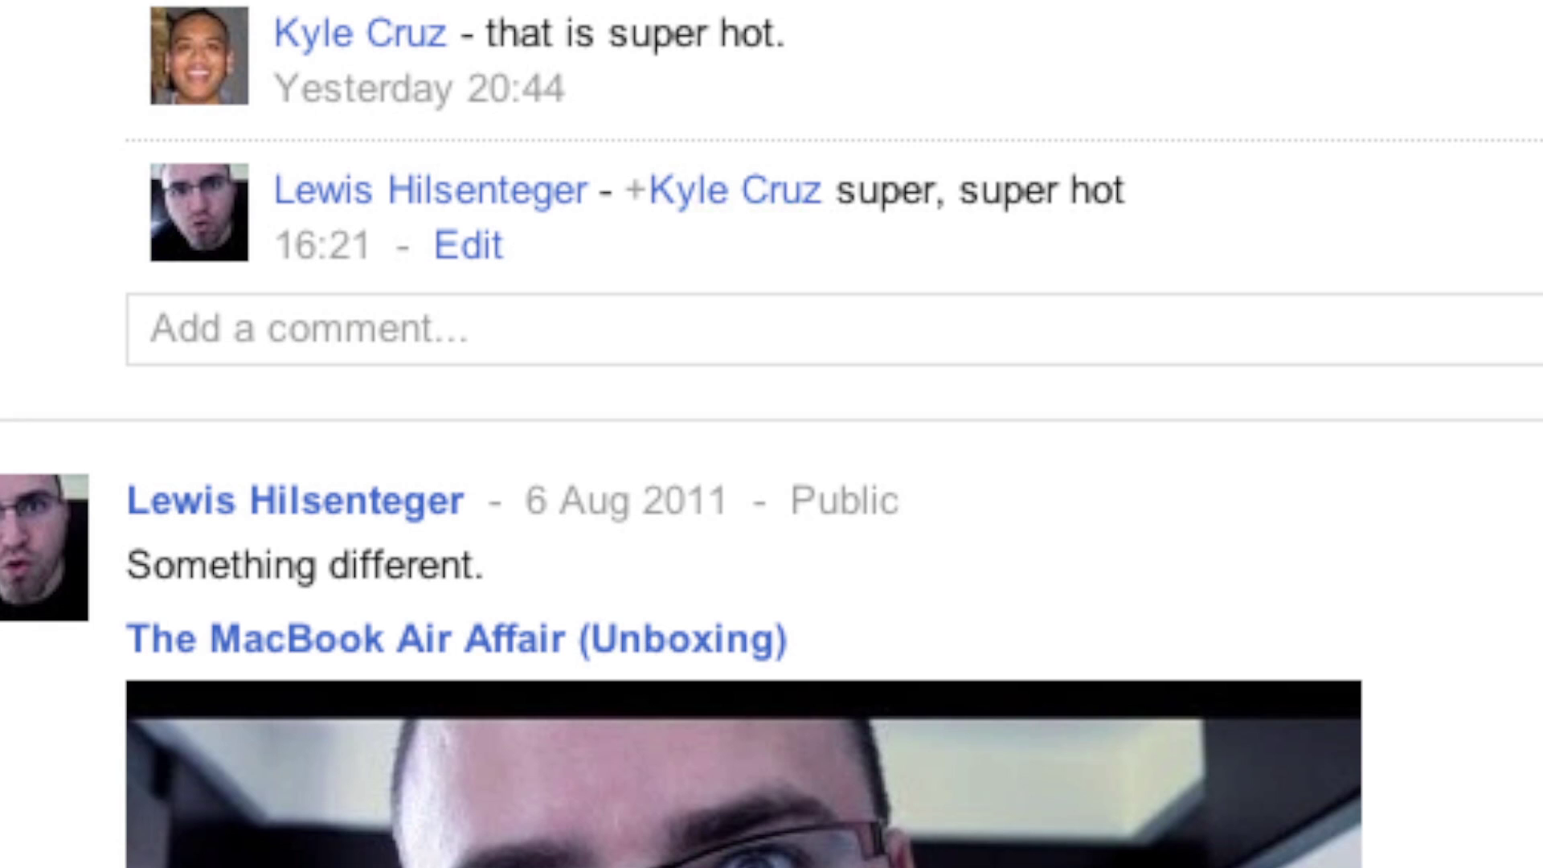
# - Change the mention comment to 'super duper hot', save it, then delete the comment
pyautogui.click(471, 266)
pyautogui.moveTo(403, 237); pyautogui.dragTo(626, 226)
pyautogui.write('super dupe')
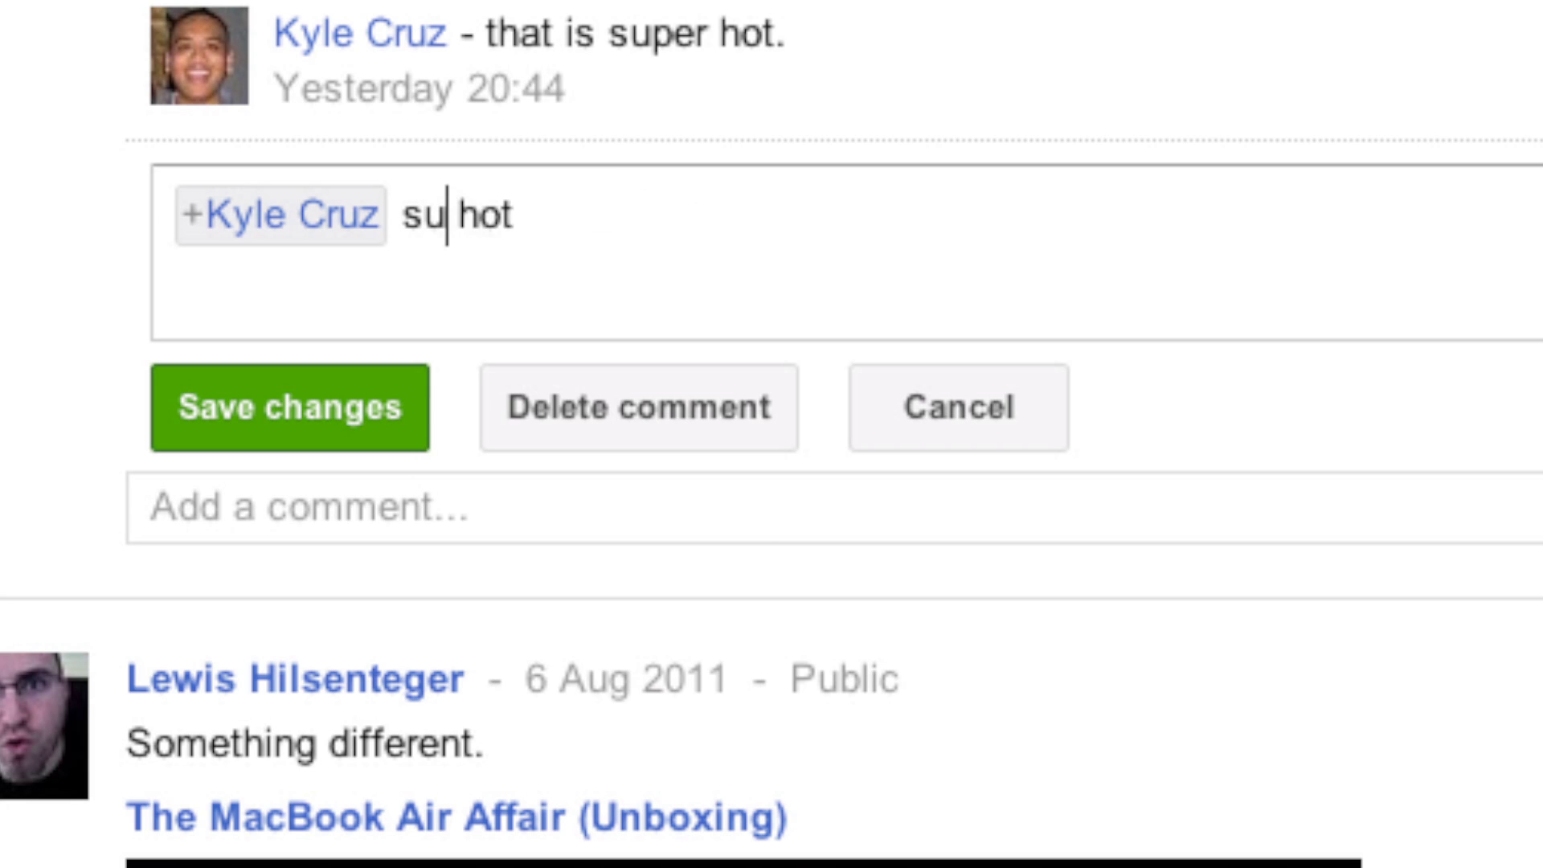
pyautogui.write('r')
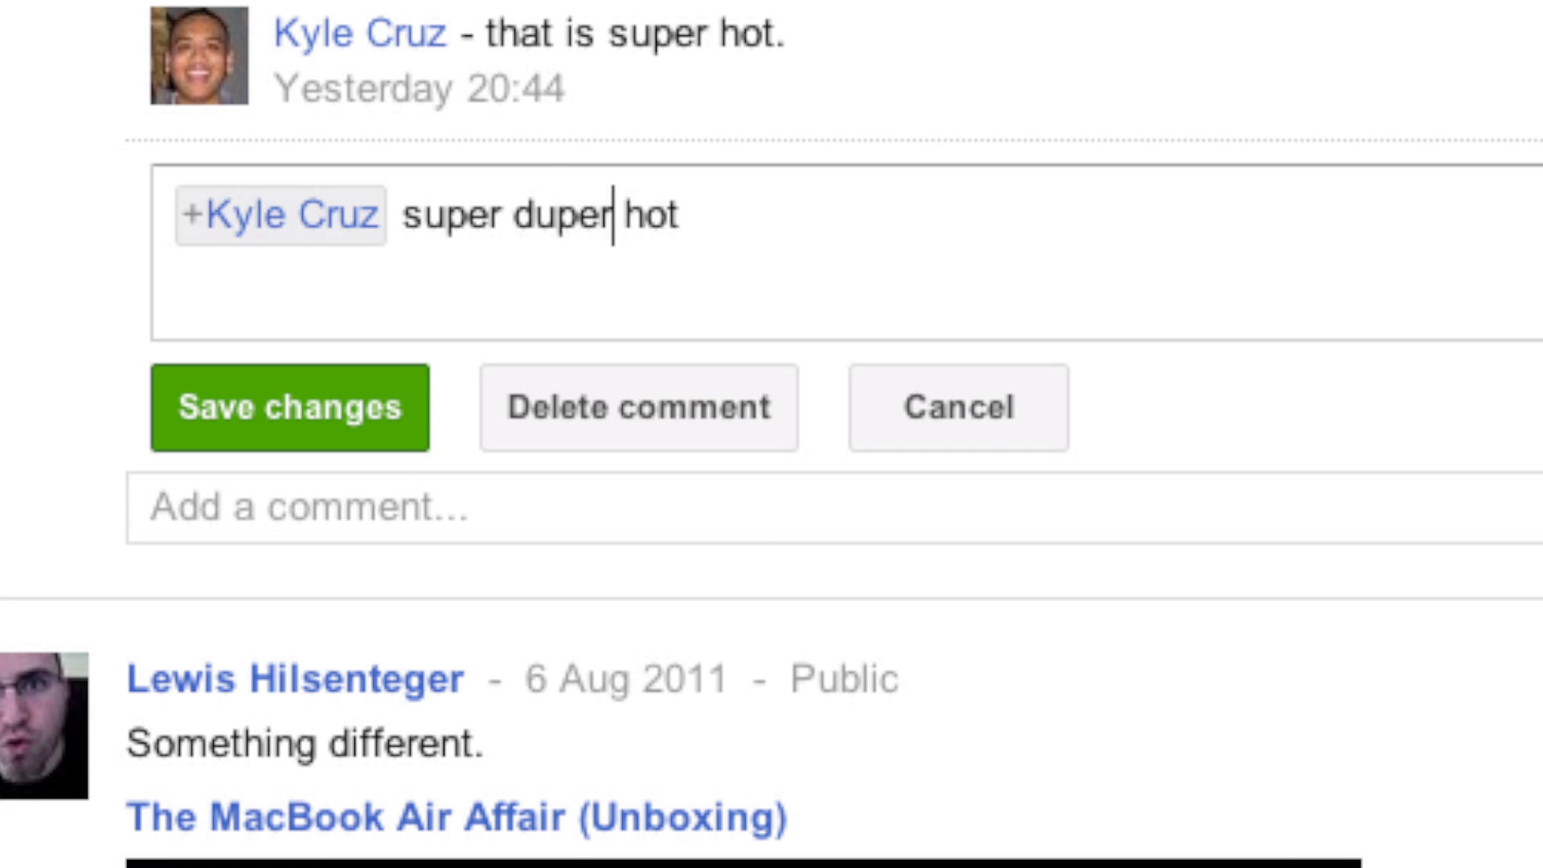
pyautogui.click(378, 394)
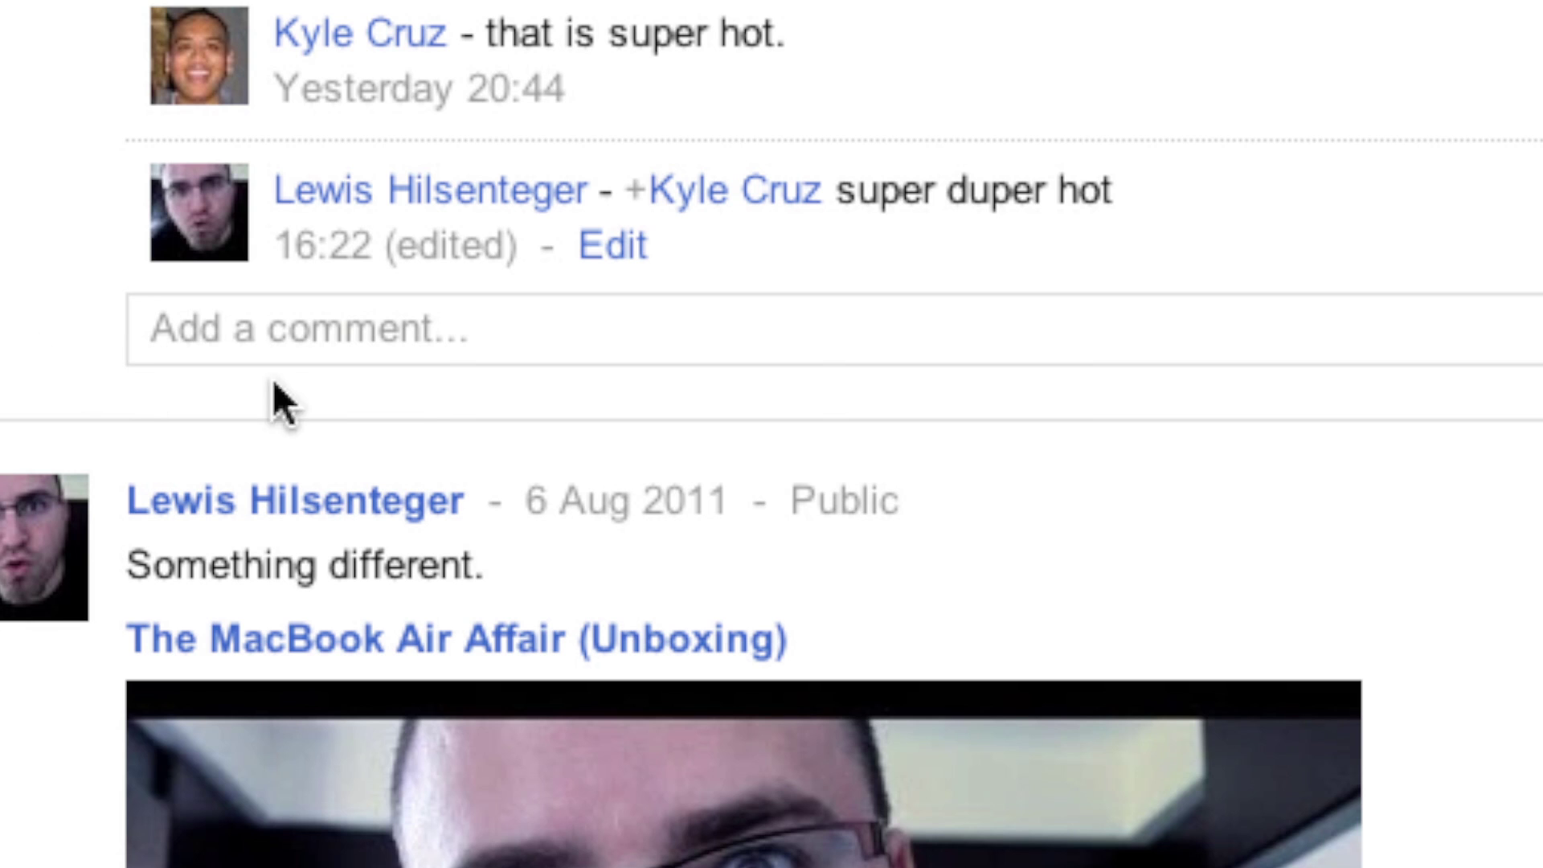
pyautogui.click(610, 245)
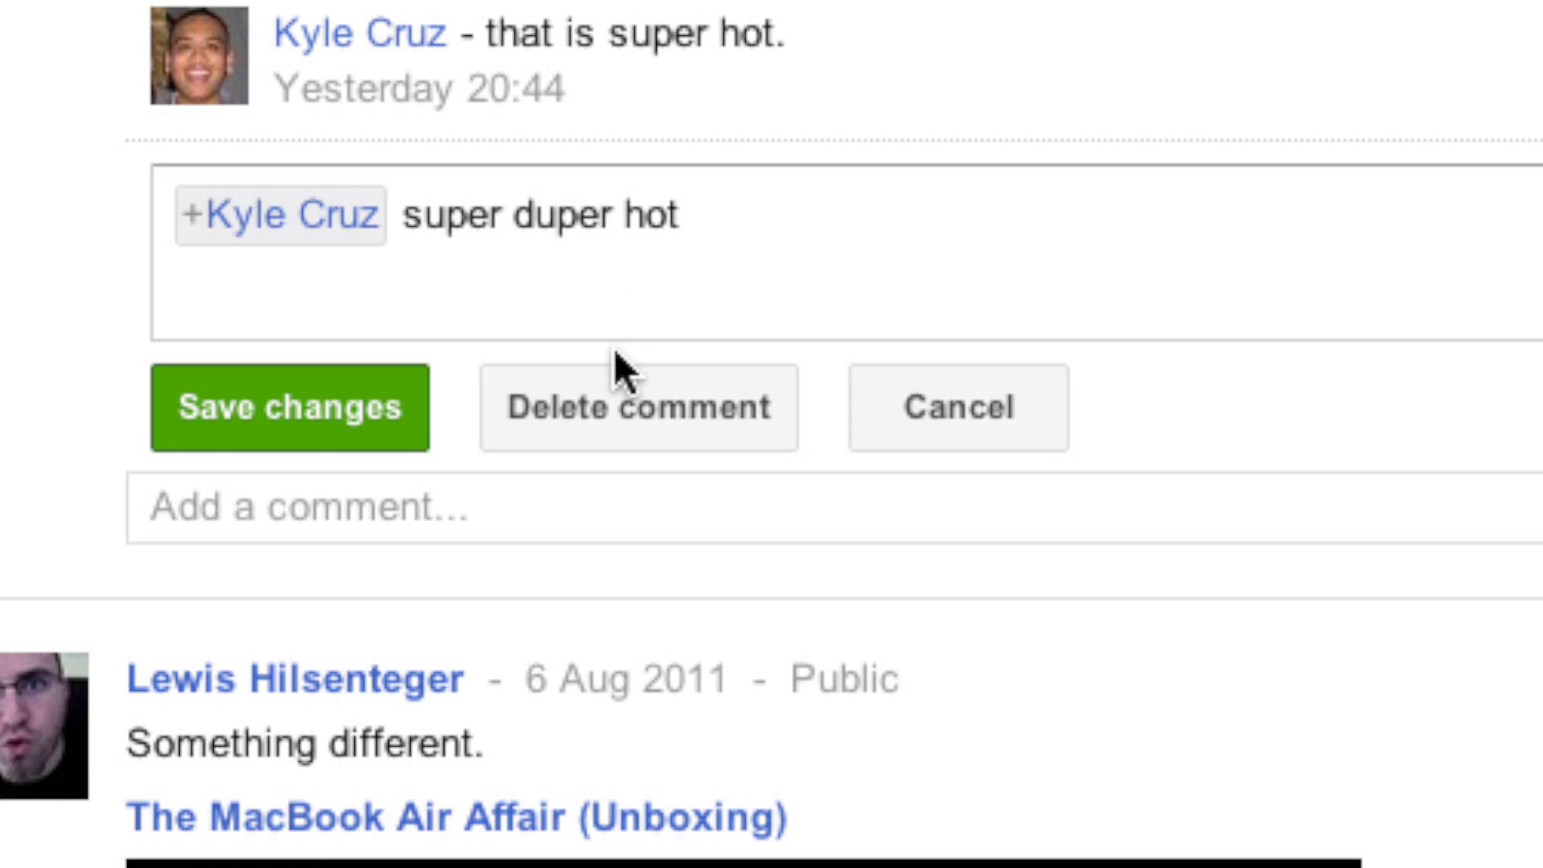
pyautogui.click(617, 398)
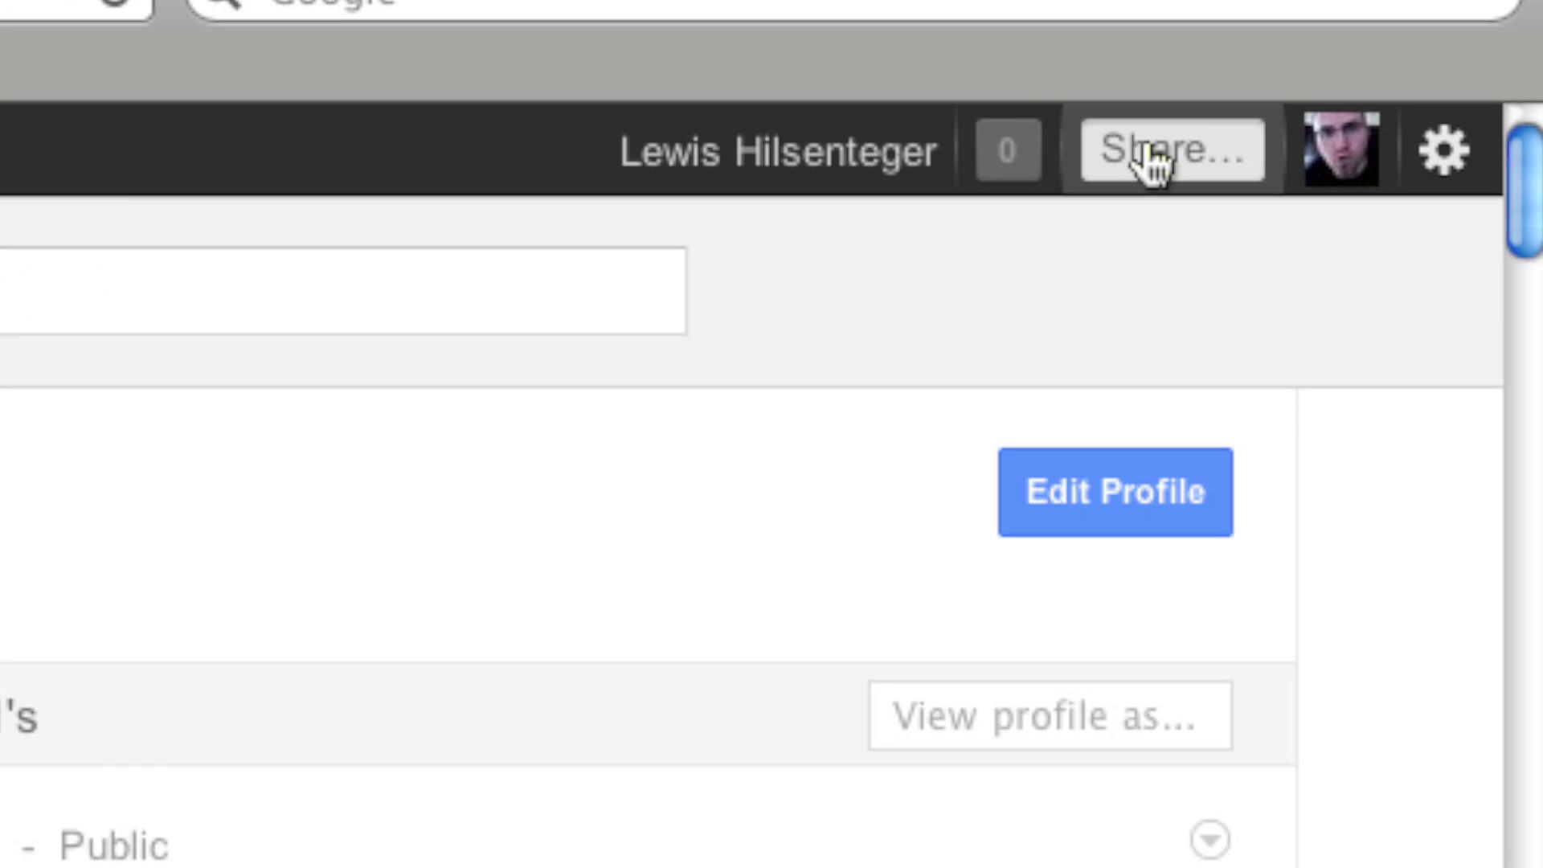
# - Share 'This is the test of a private message' privately with one contact as sole recipient
pyautogui.click(1149, 155)
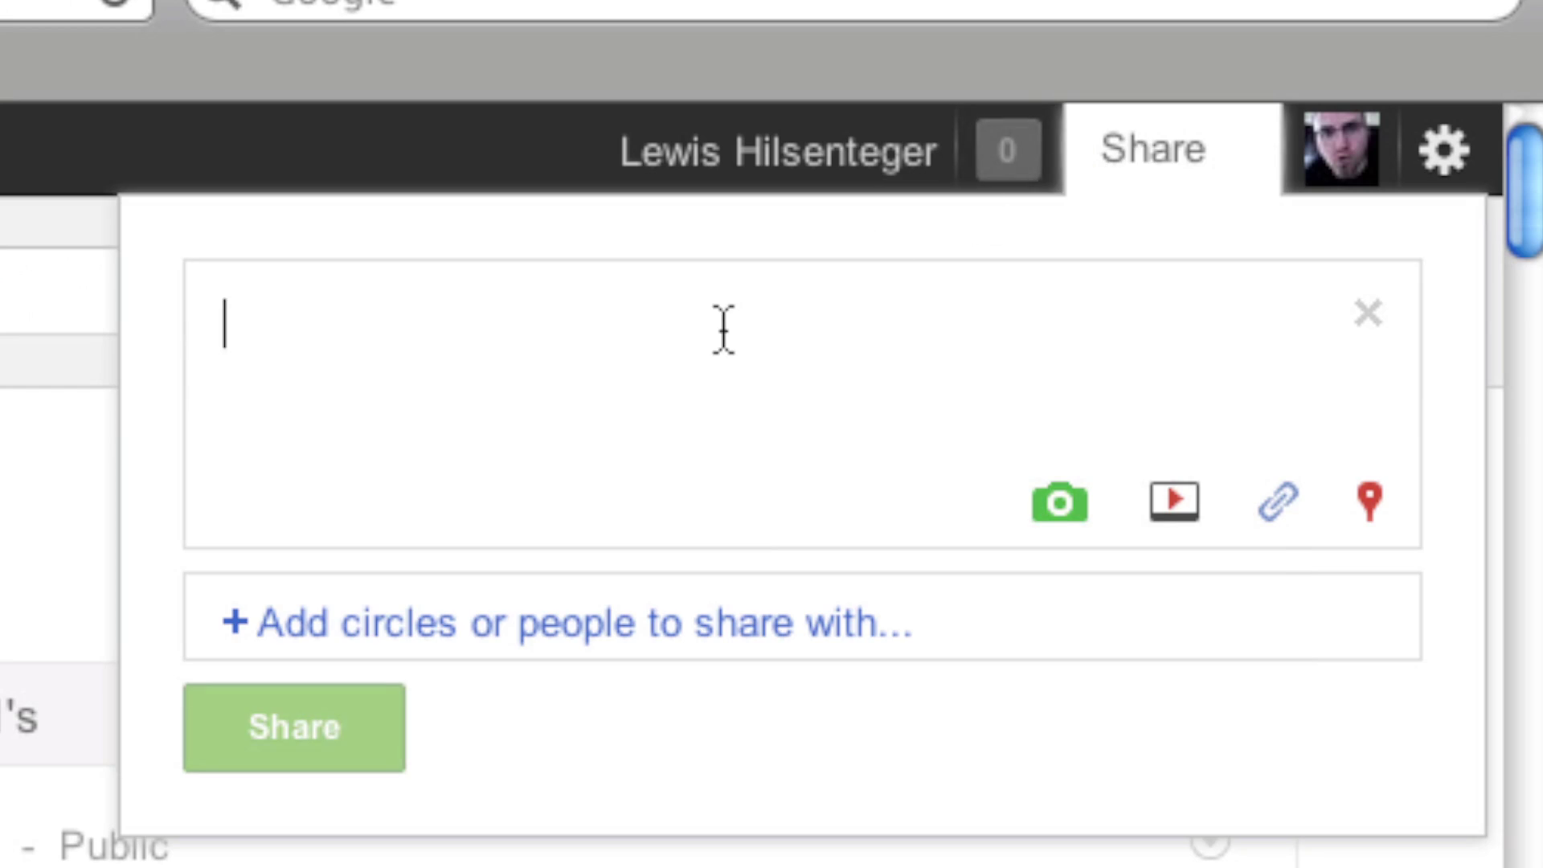
pyautogui.write('This is ')
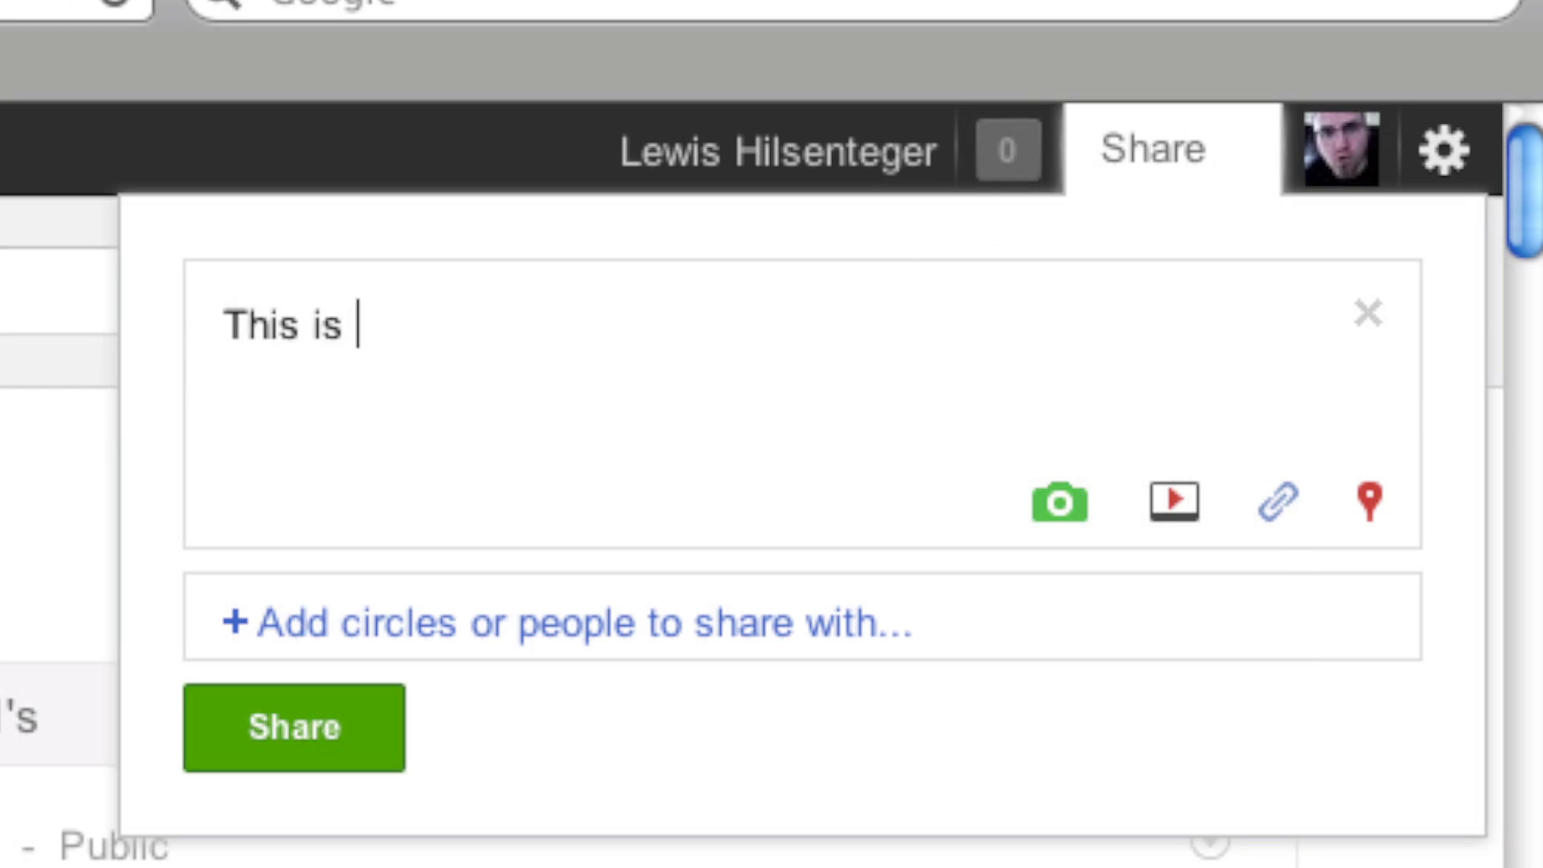
pyautogui.write('the test of')
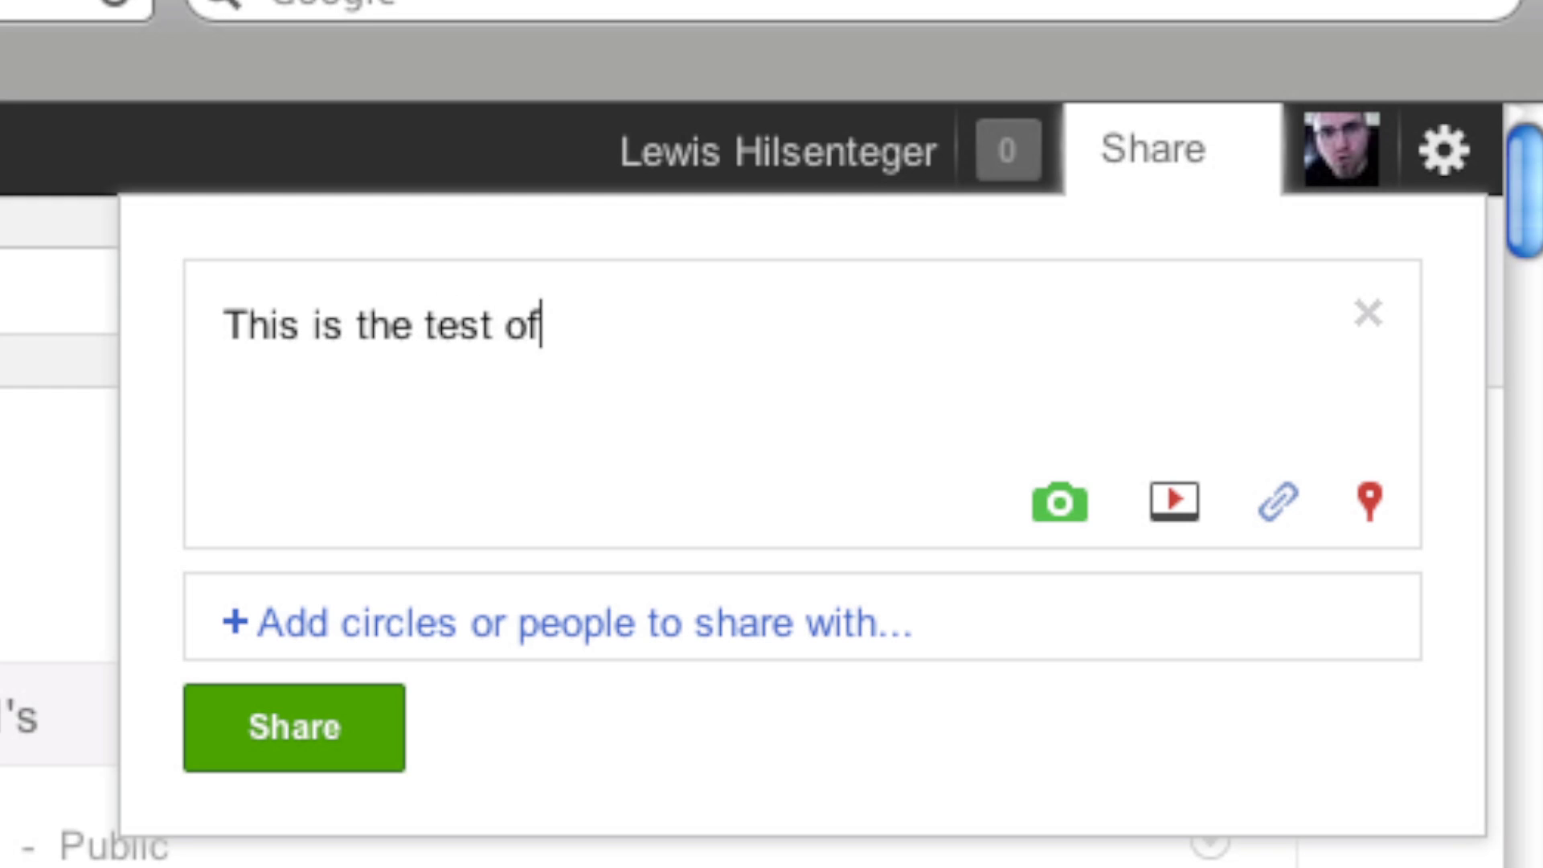
pyautogui.write(' a private ')
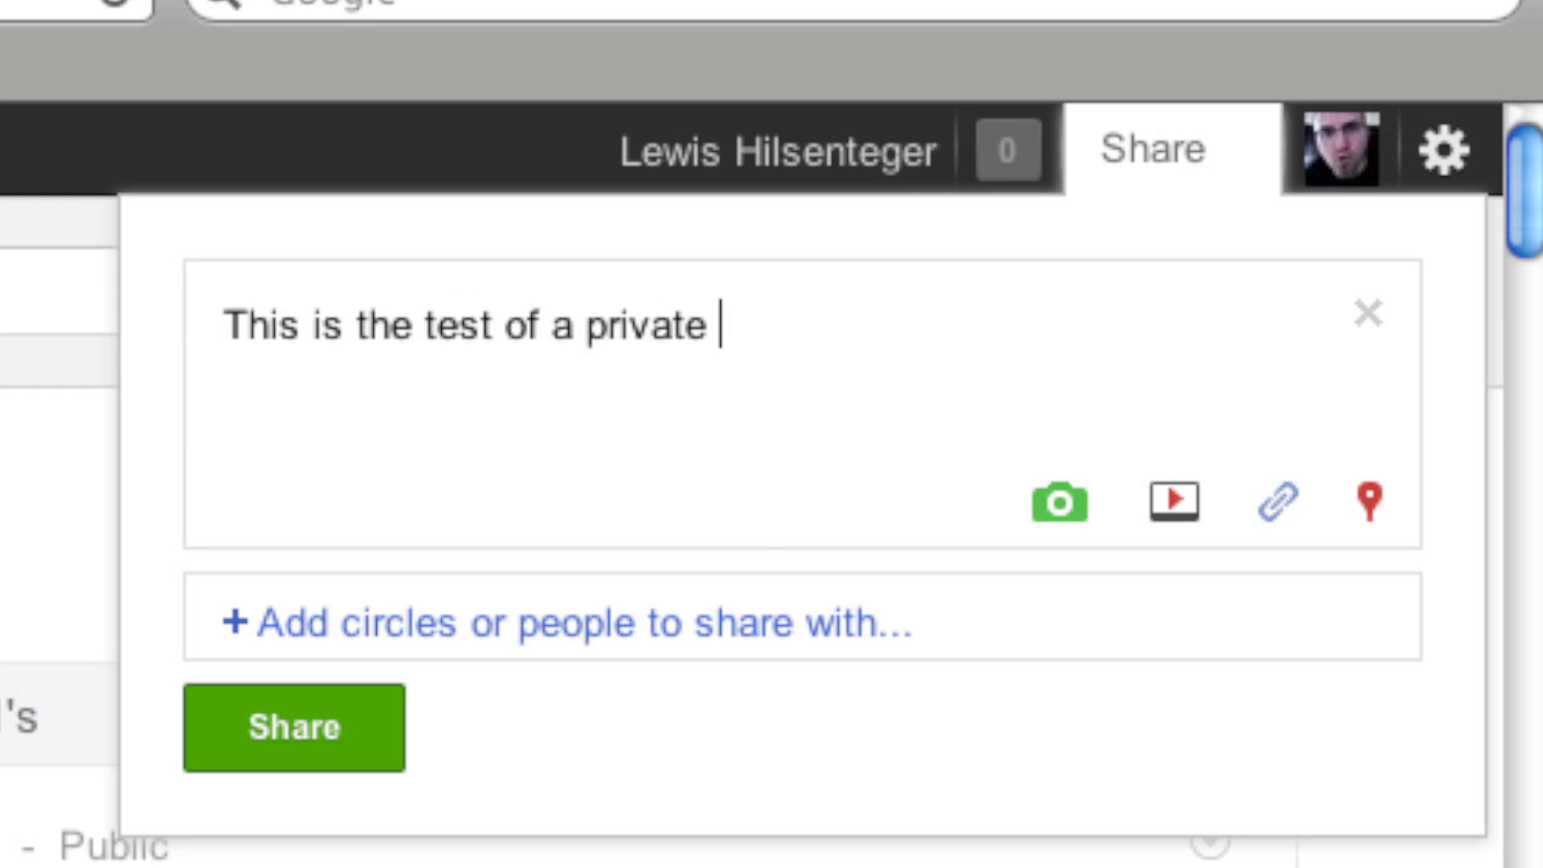
pyautogui.write('message.')
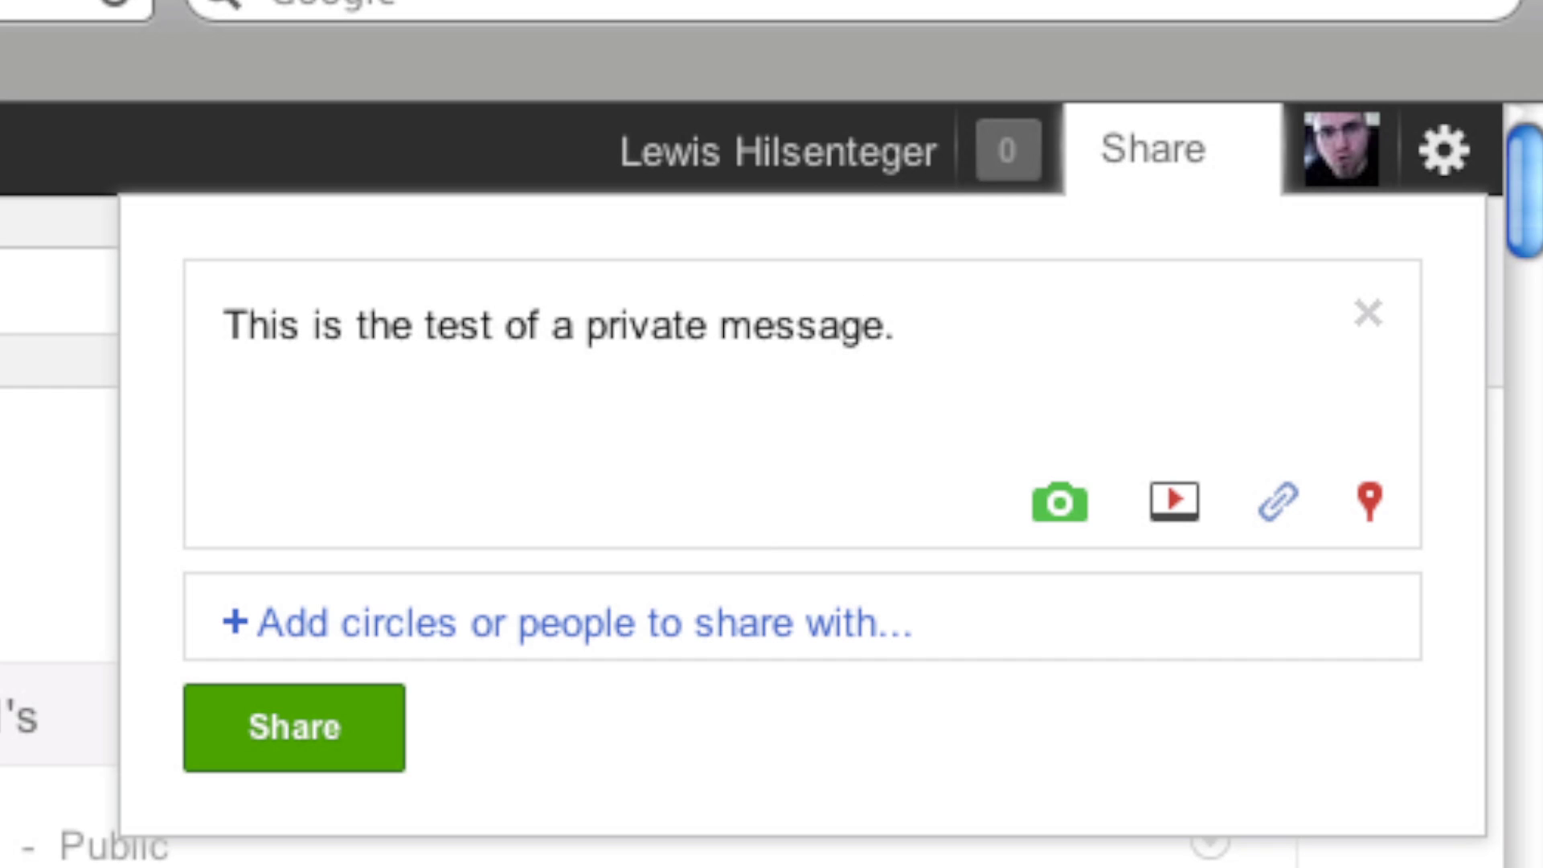
pyautogui.click(292, 625)
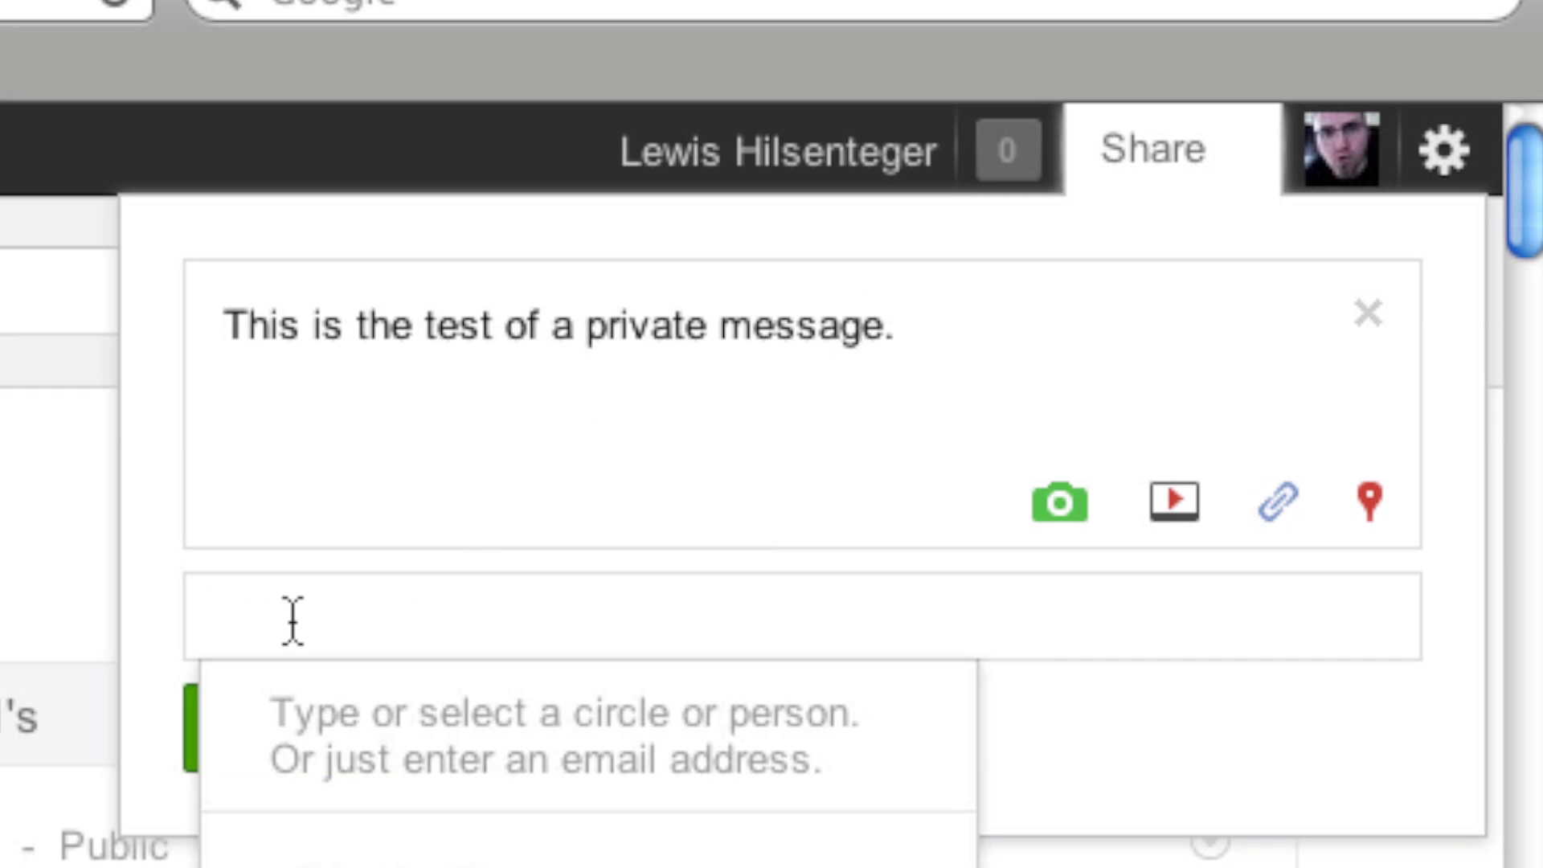
pyautogui.write('+kyle')
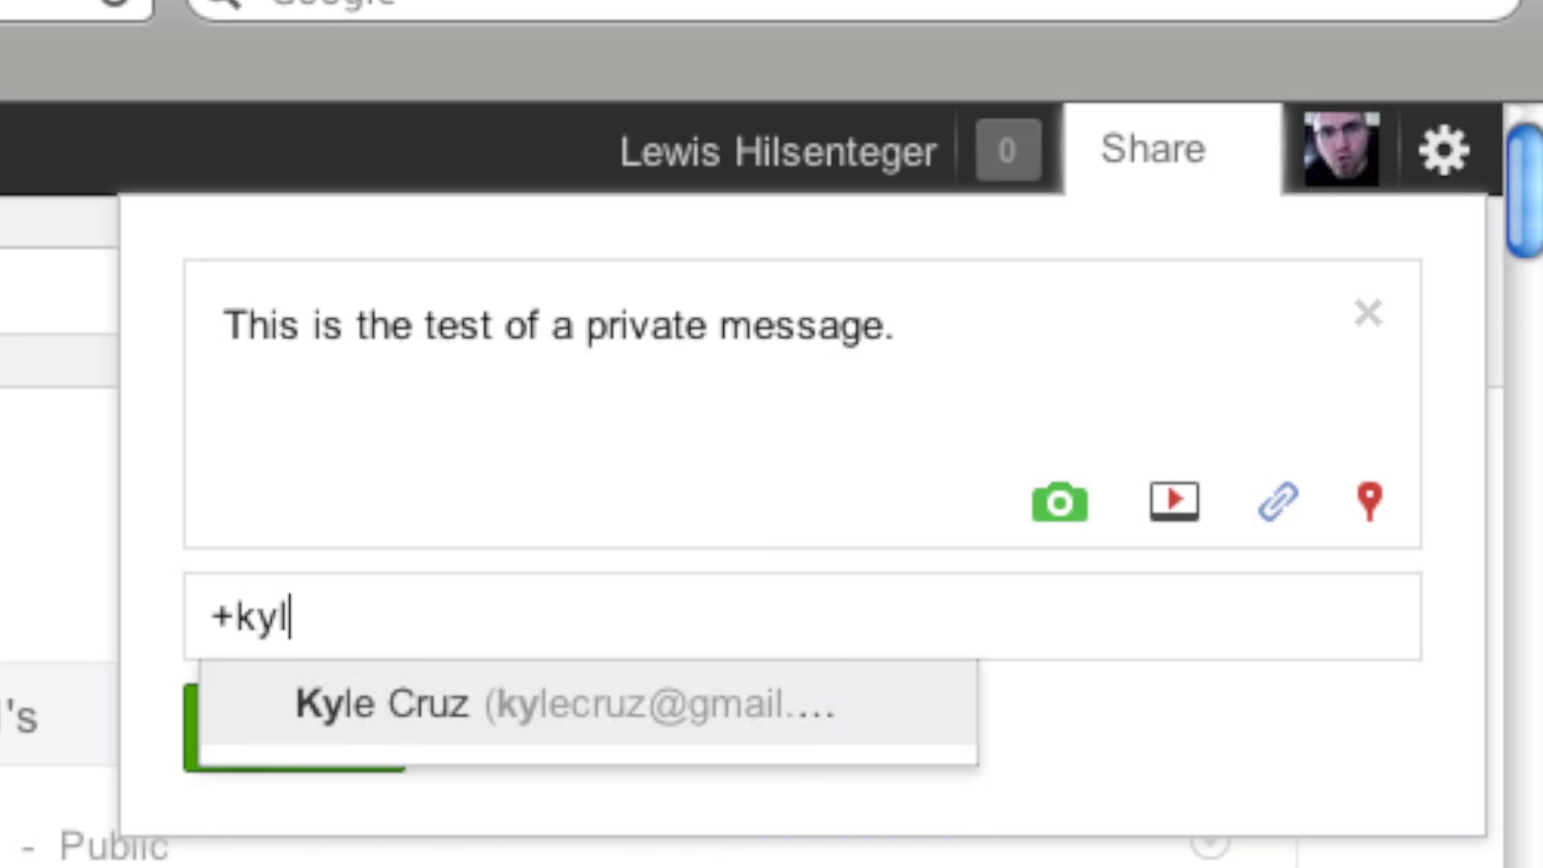
pyautogui.click(346, 706)
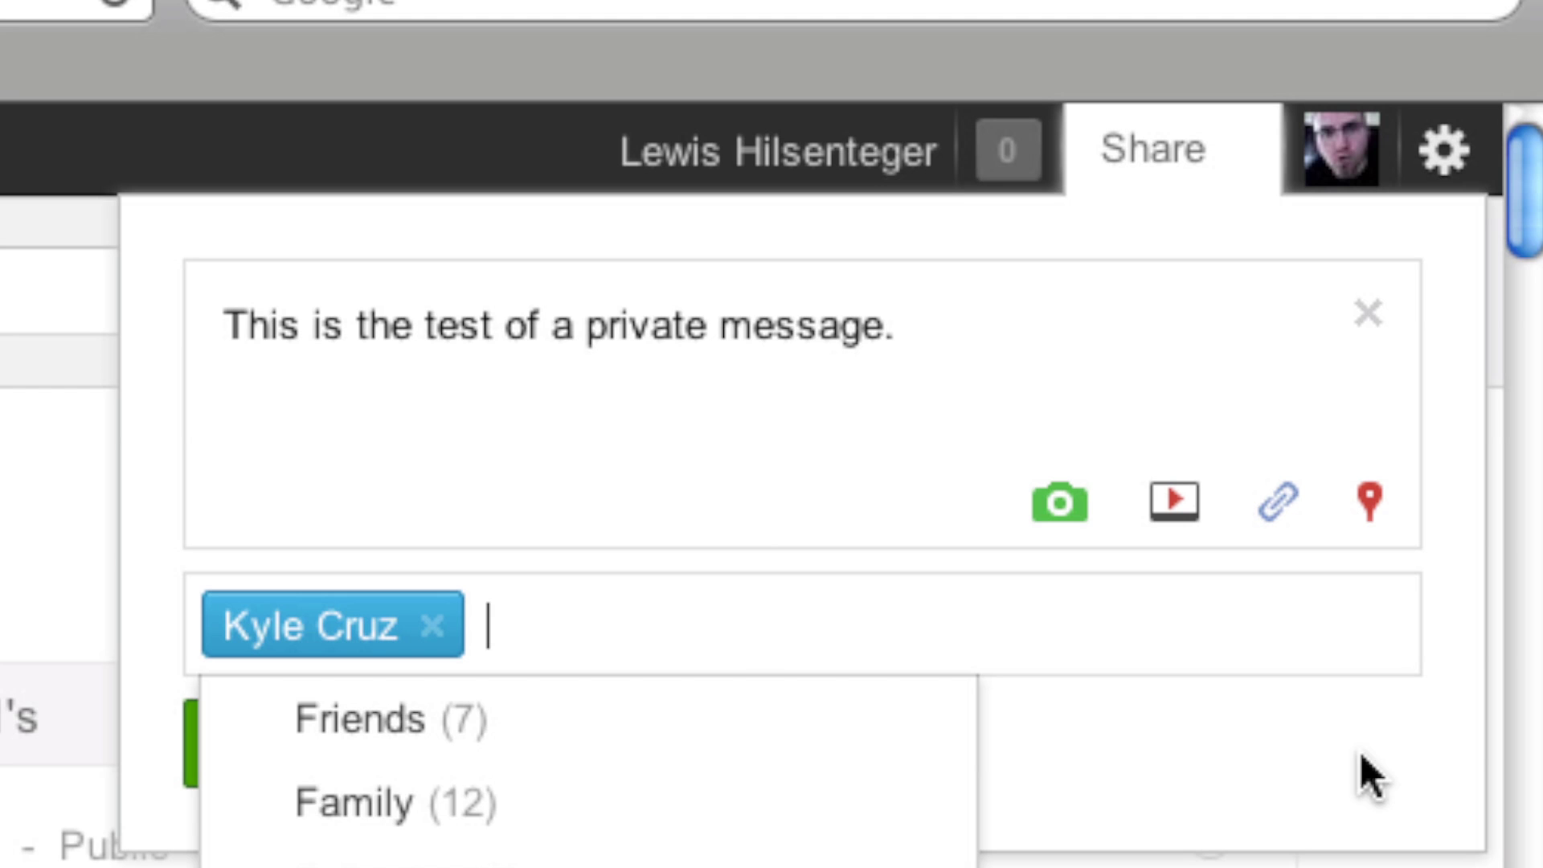
pyautogui.click(1037, 771)
pyautogui.click(369, 754)
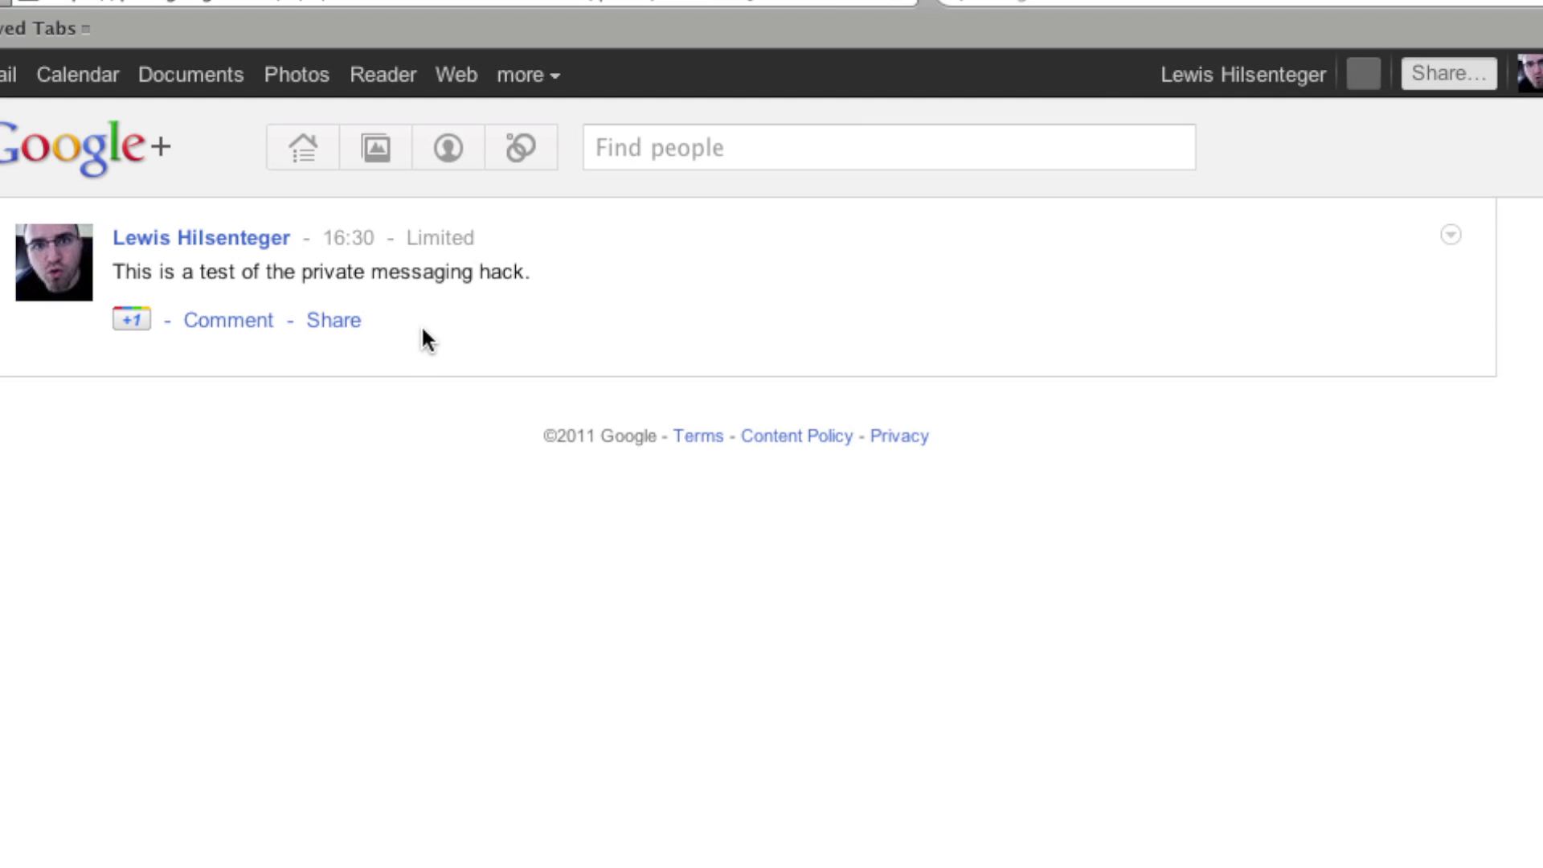
# - Disable resharing on the limited post from its options menu
pyautogui.click(1446, 238)
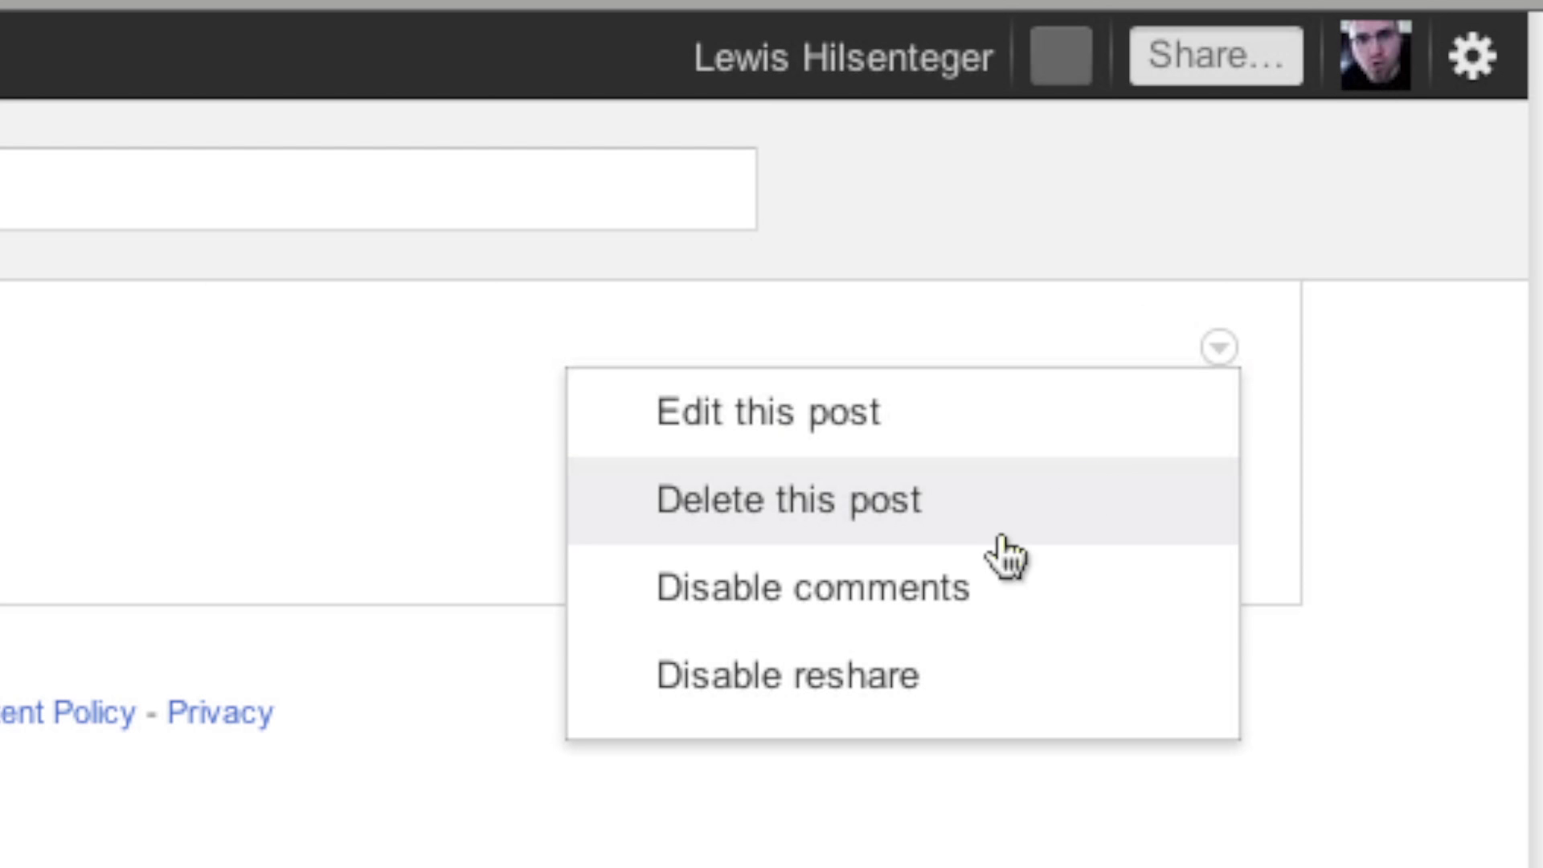
pyautogui.click(833, 671)
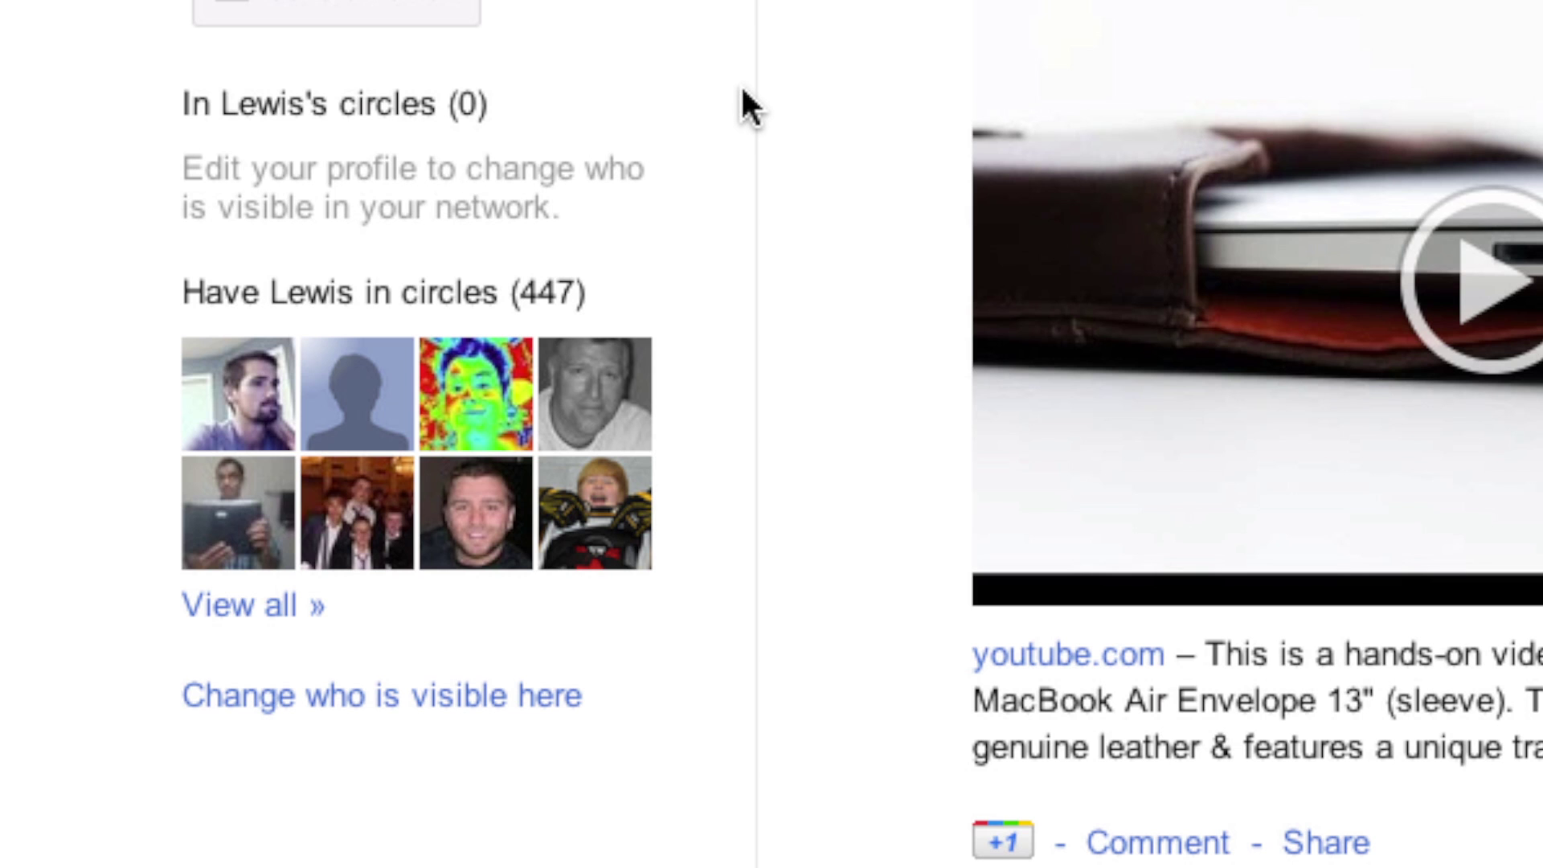
pyautogui.scroll(-5, 749, 160)
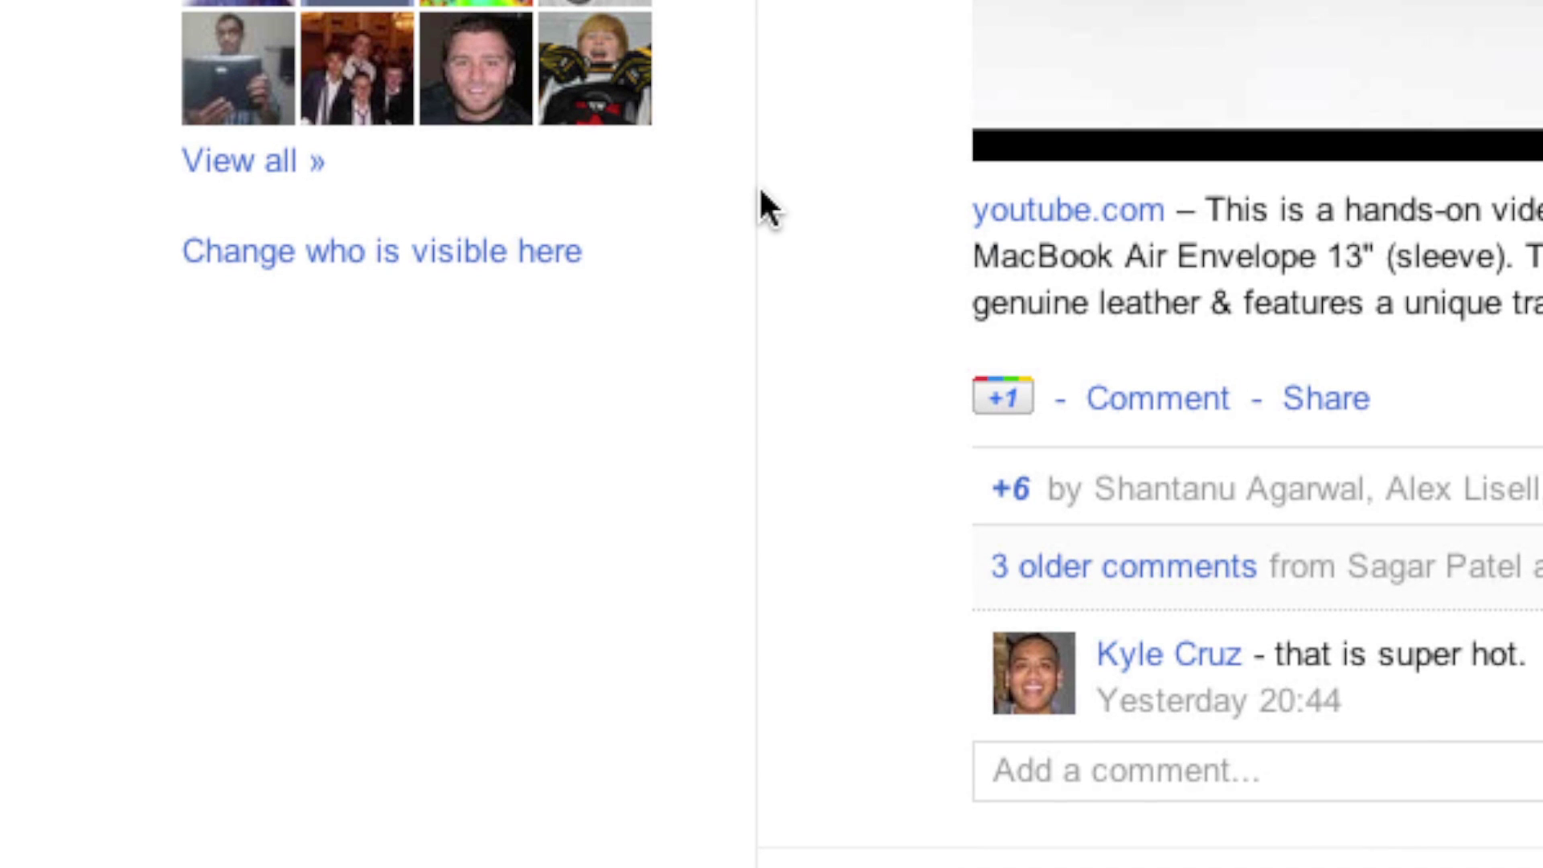
pyautogui.click(462, 282)
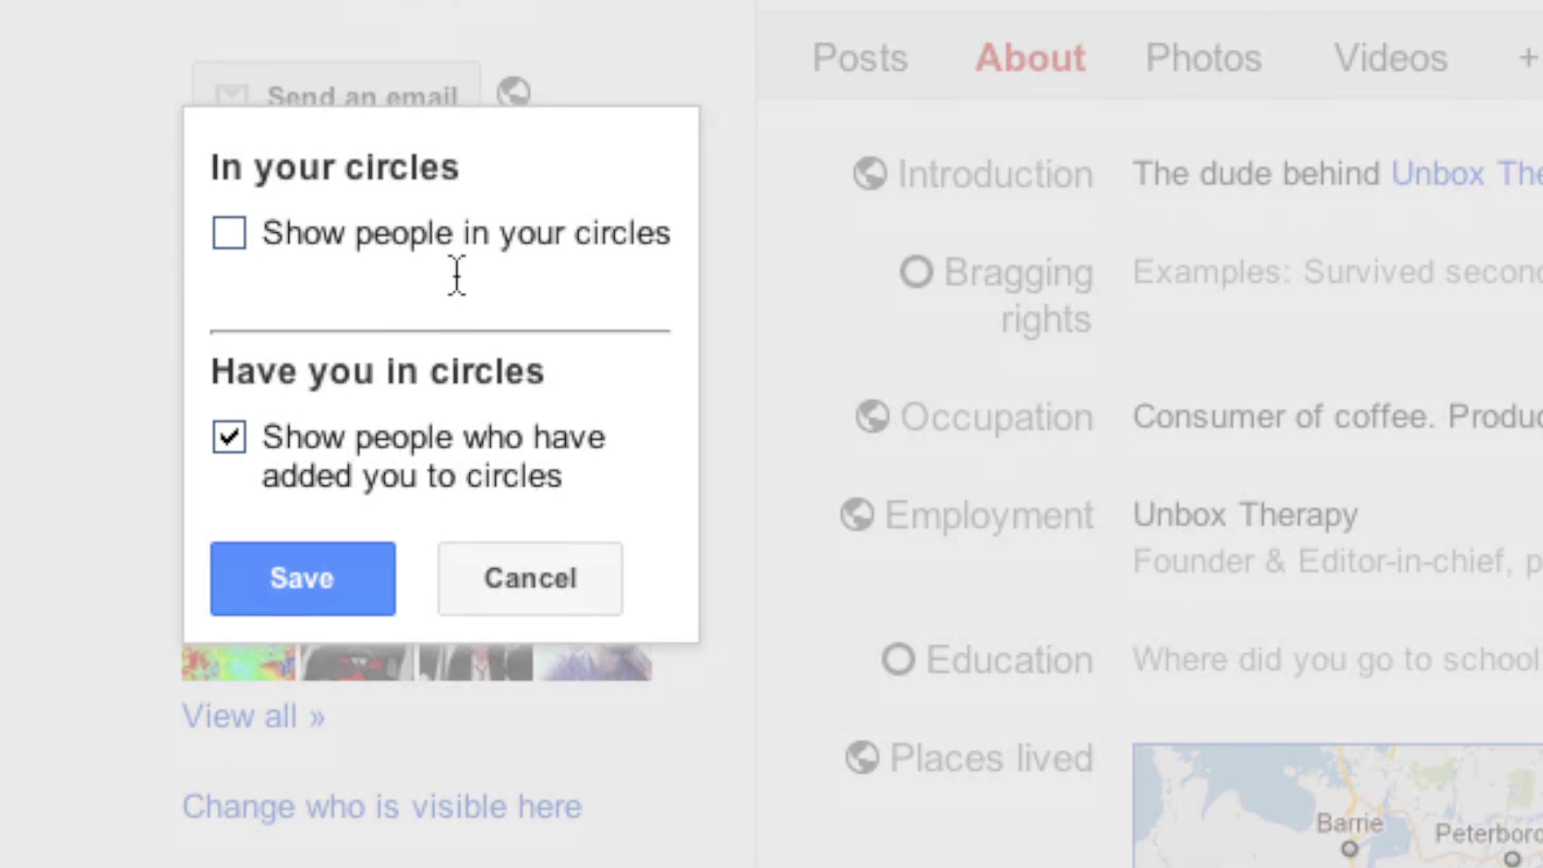
pyautogui.scroll(-1, 457, 277)
pyautogui.click(229, 150)
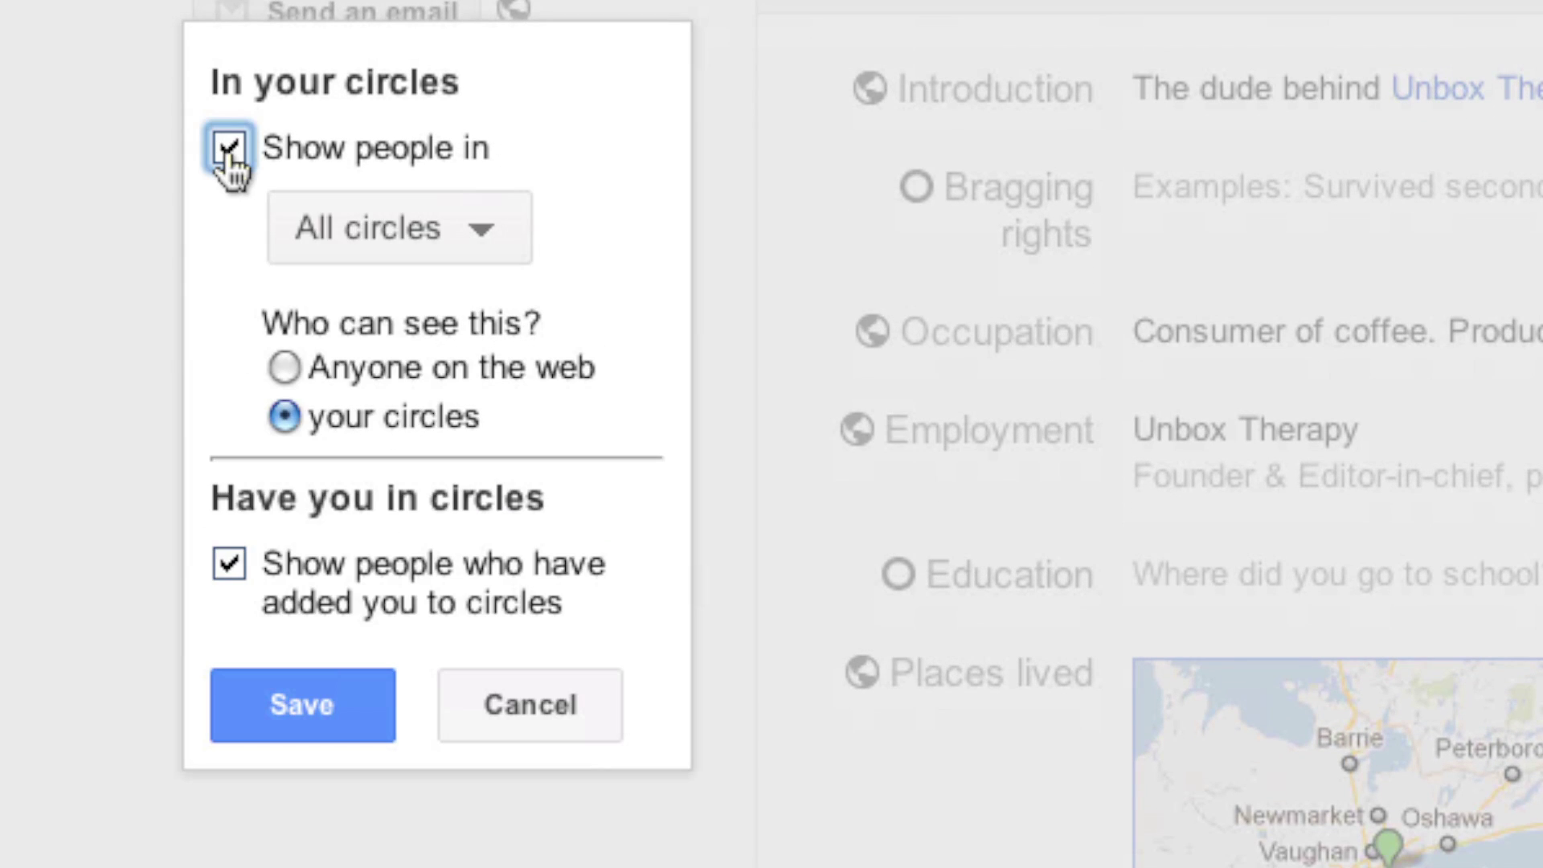
pyautogui.click(229, 149)
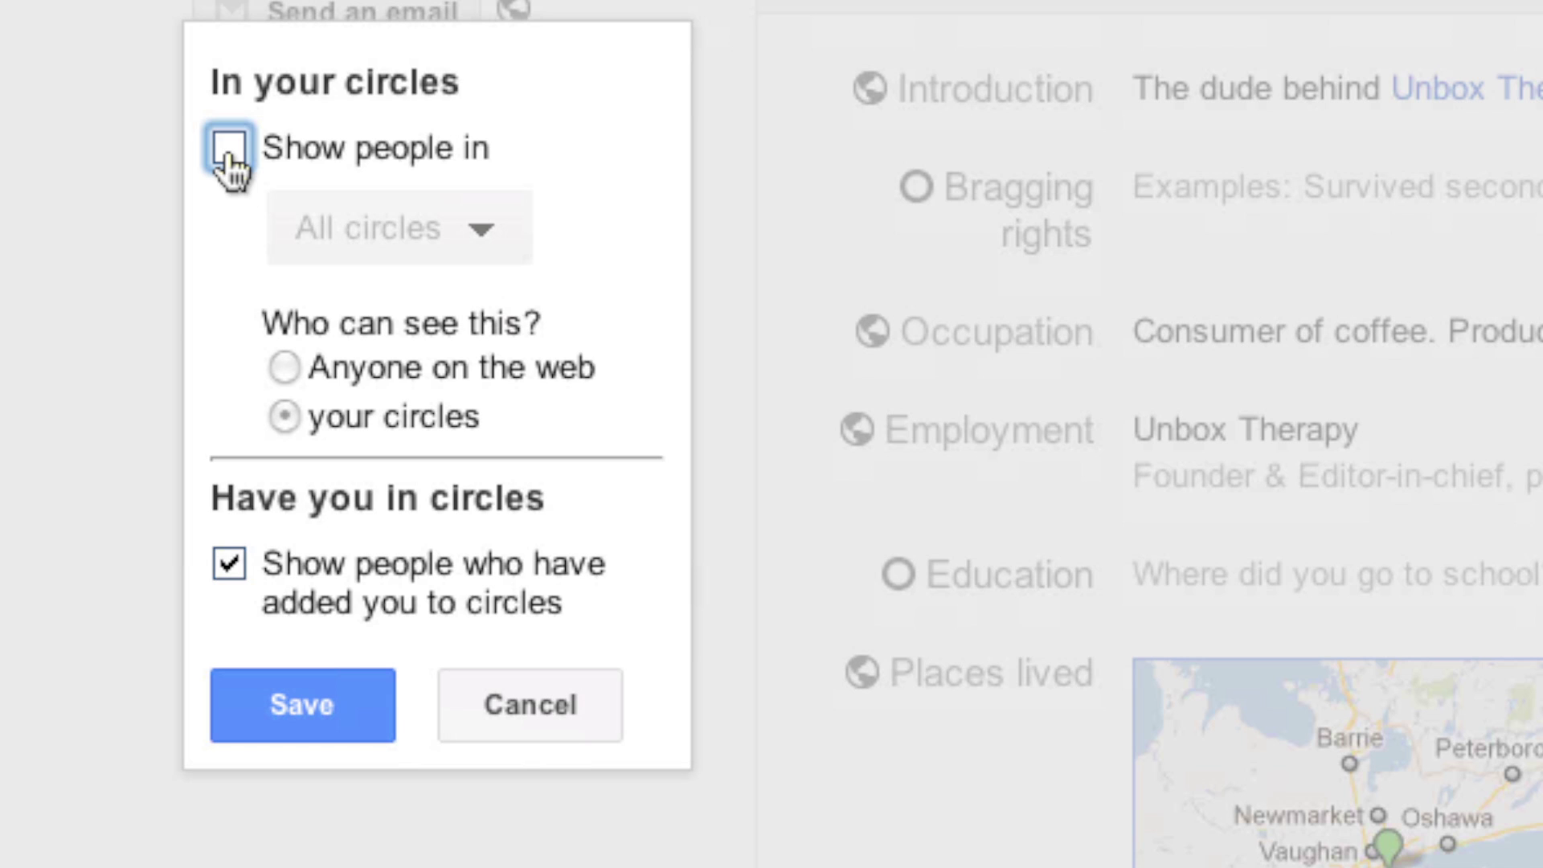
pyautogui.moveTo(285, 565); pyautogui.dragTo(519, 604)
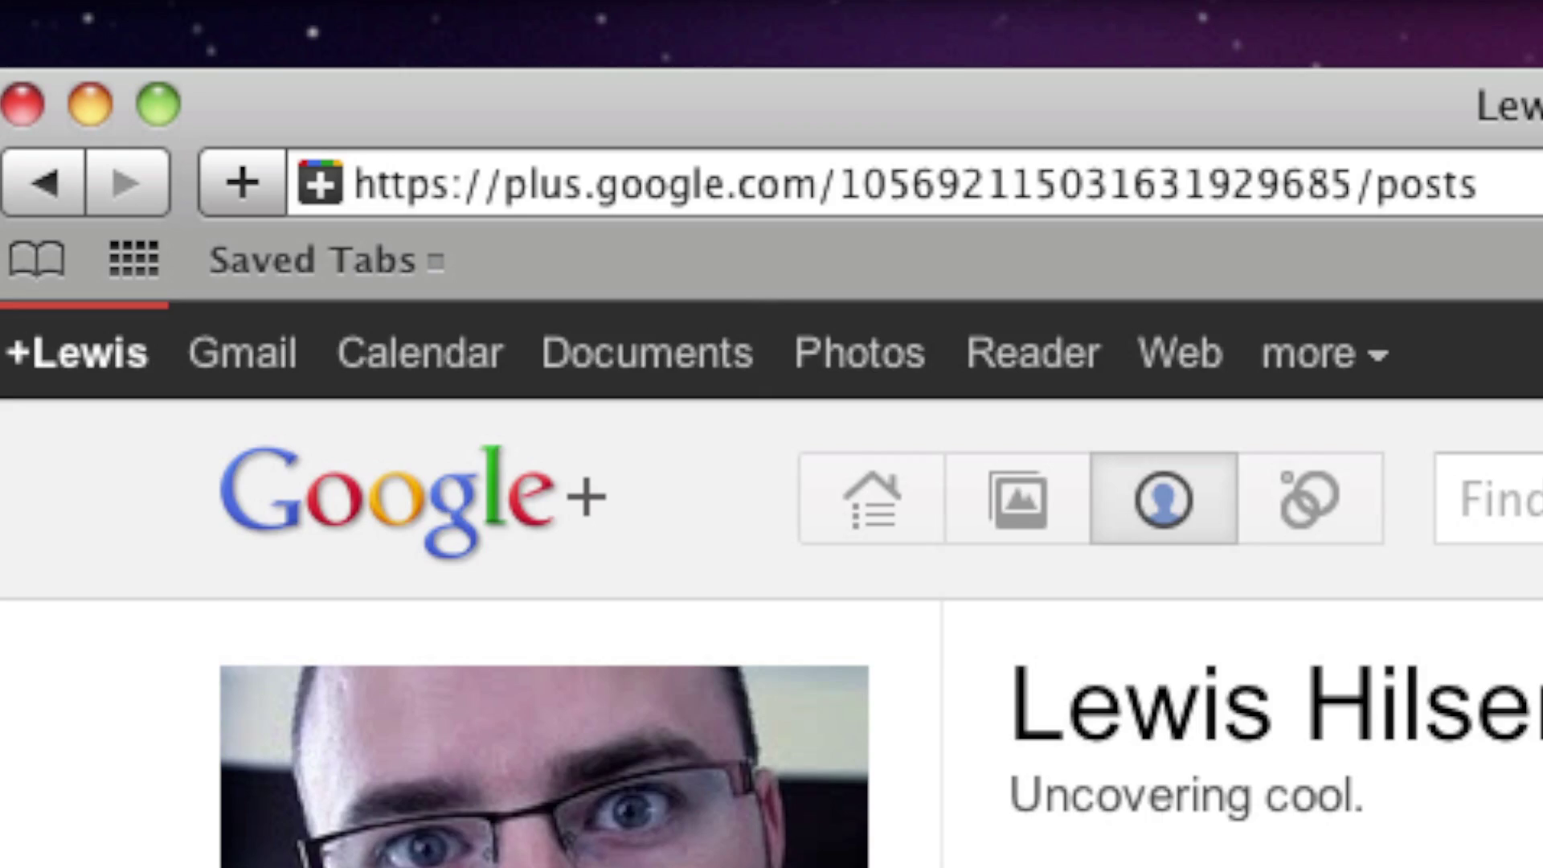
# - Load gplus.to in a new tab, try its Nick Name and Google+ ID fields, then return to Google+
pyautogui.press('super+t')
pyautogui.write('gplus.to')
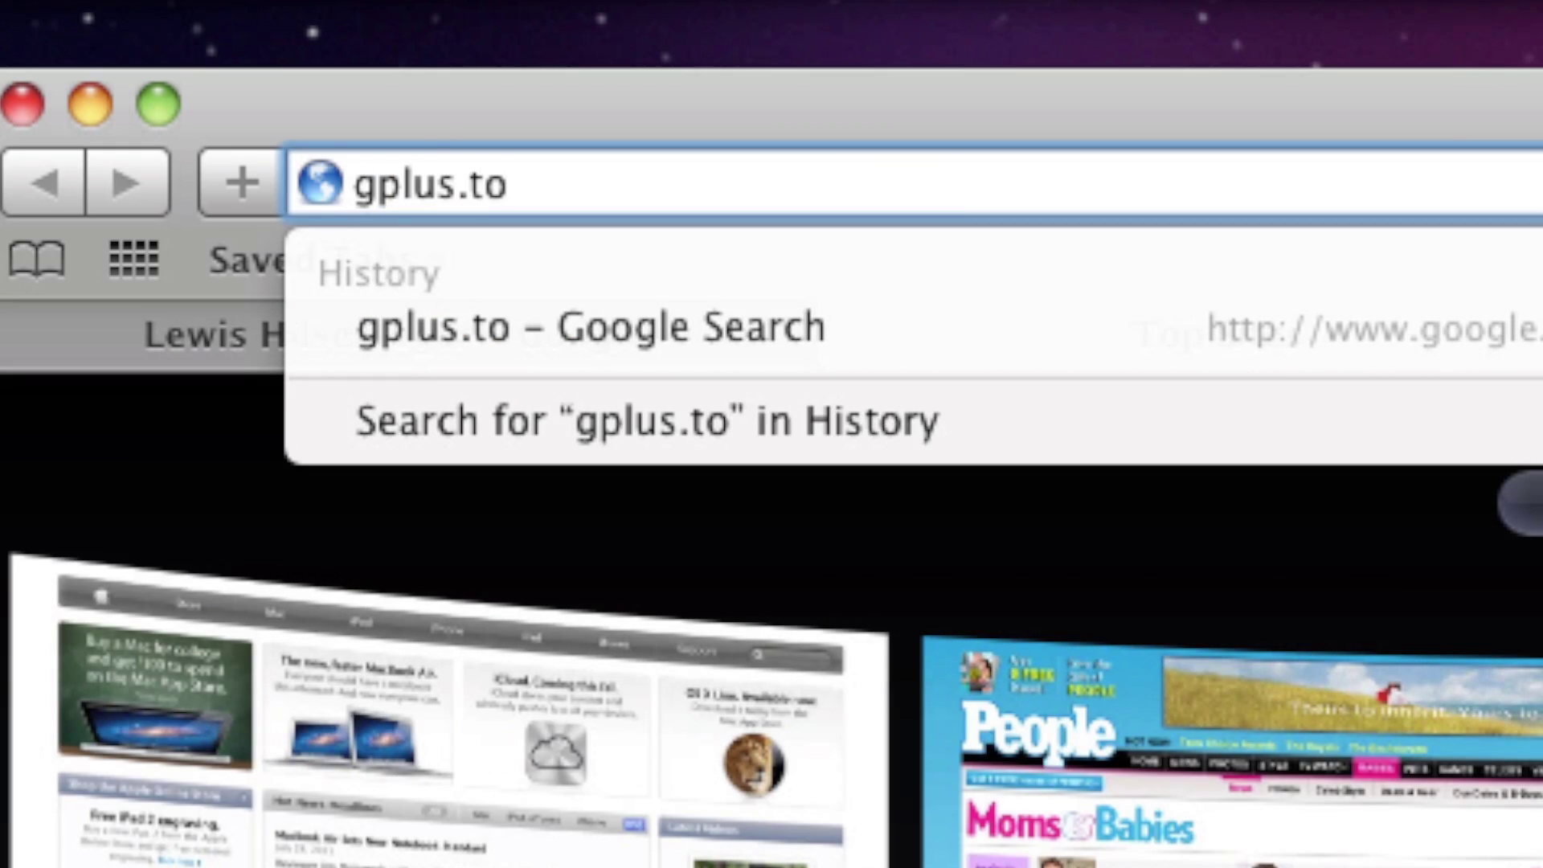
pyautogui.press('Return')
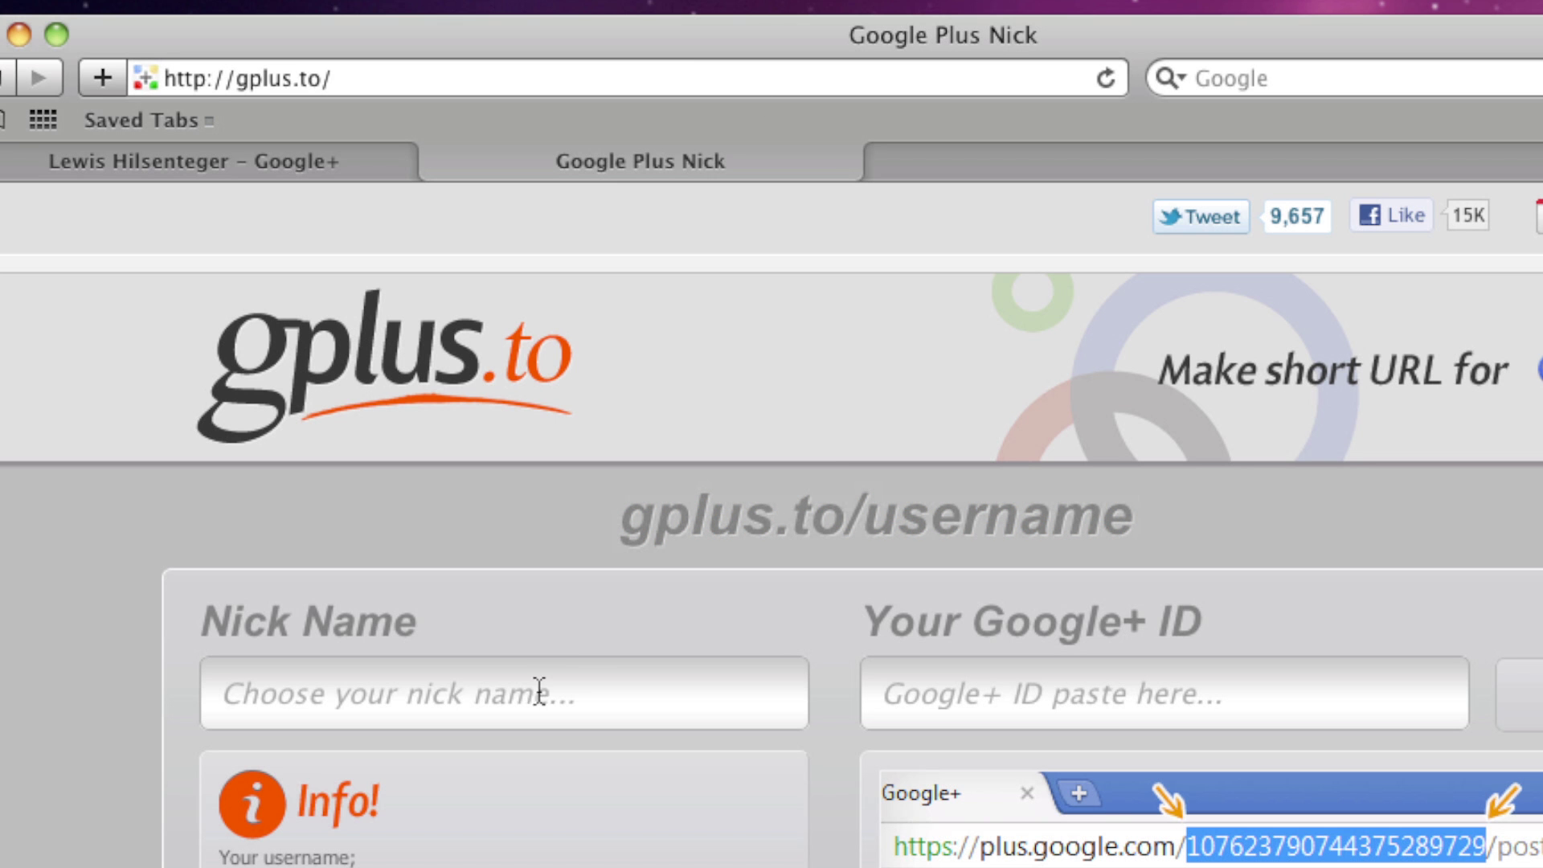
pyautogui.click(541, 692)
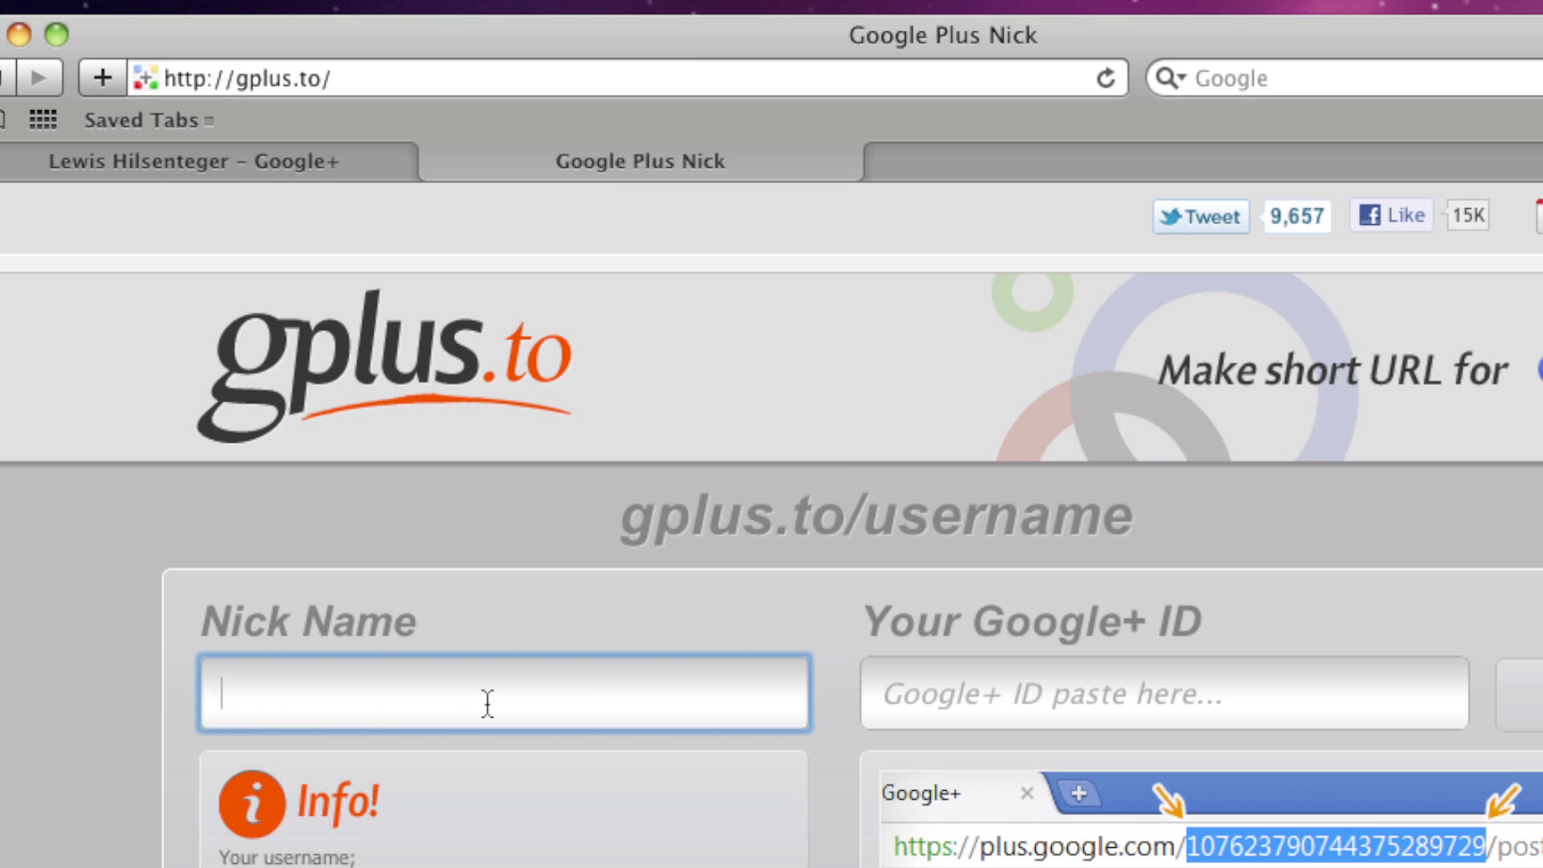
pyautogui.click(1046, 707)
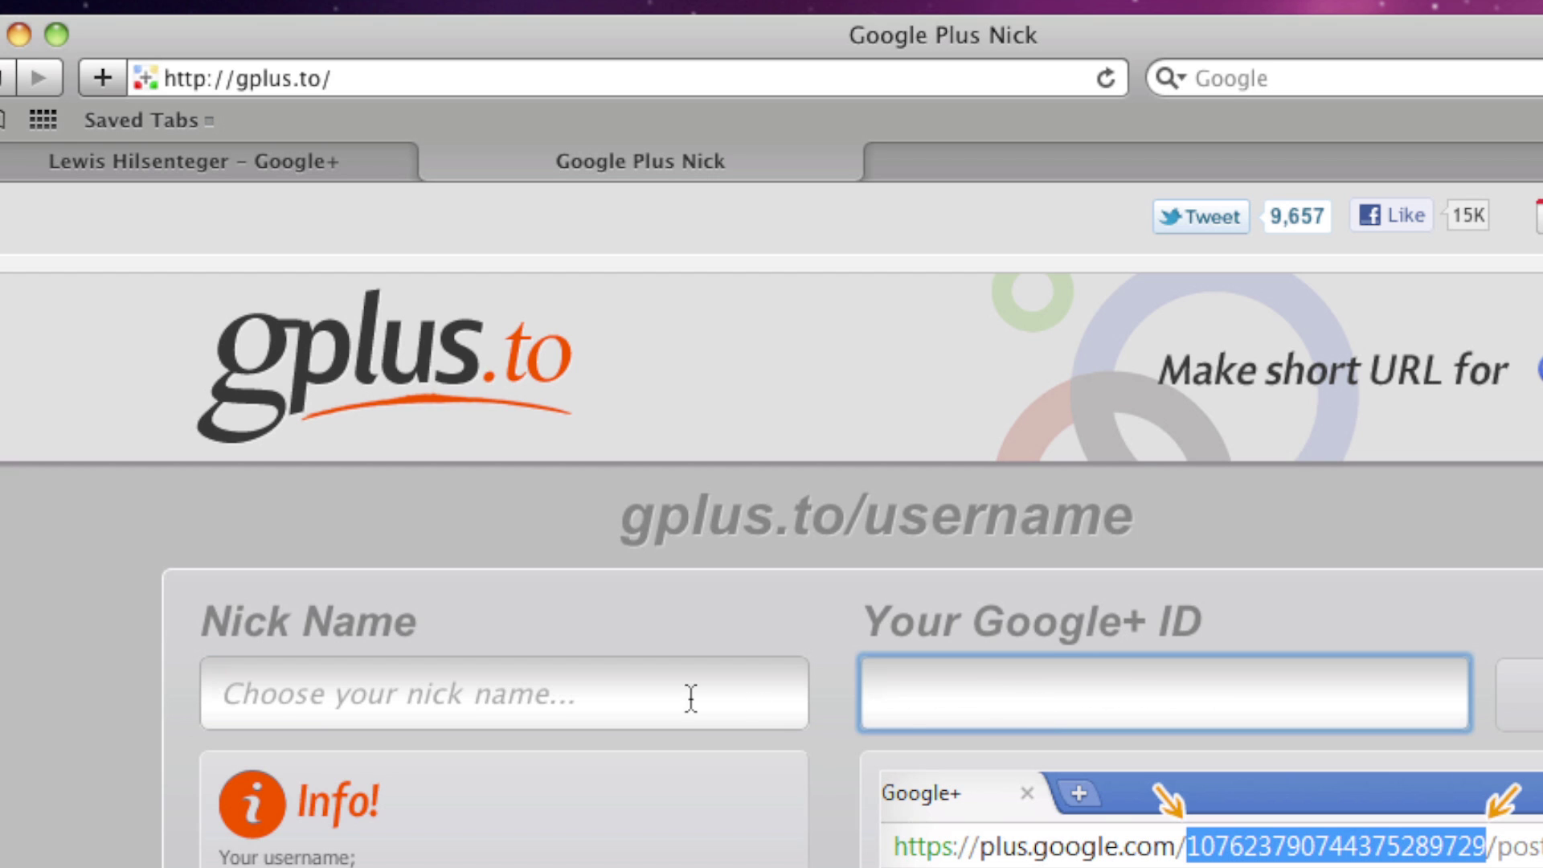
pyautogui.click(339, 165)
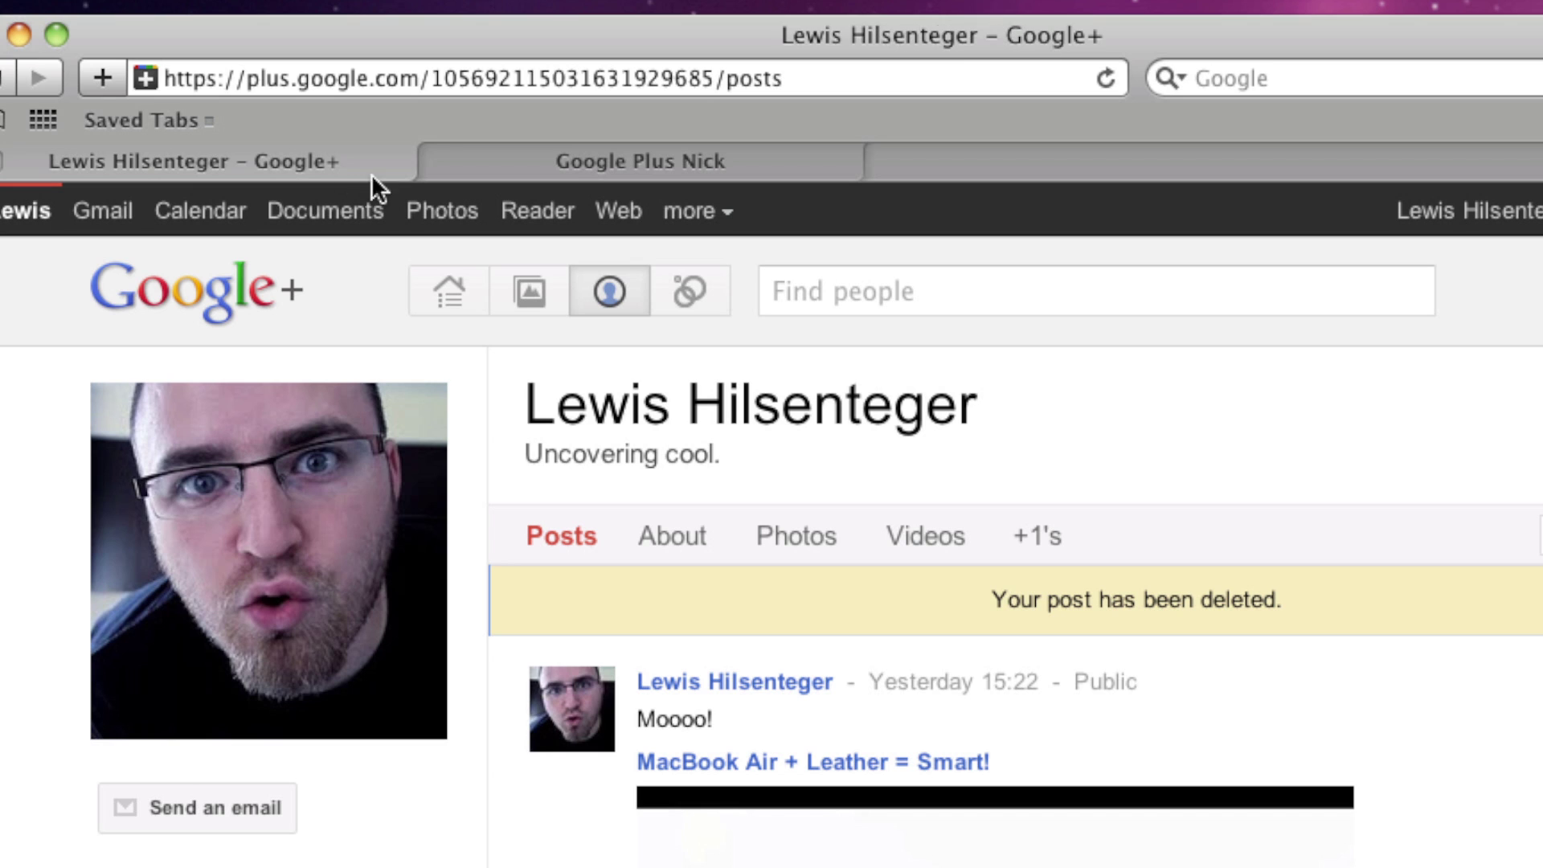
# - Copy the numeric profile ID from the address bar and paste it into gplus.to's Google+ ID field
pyautogui.moveTo(432, 80); pyautogui.dragTo(712, 83)
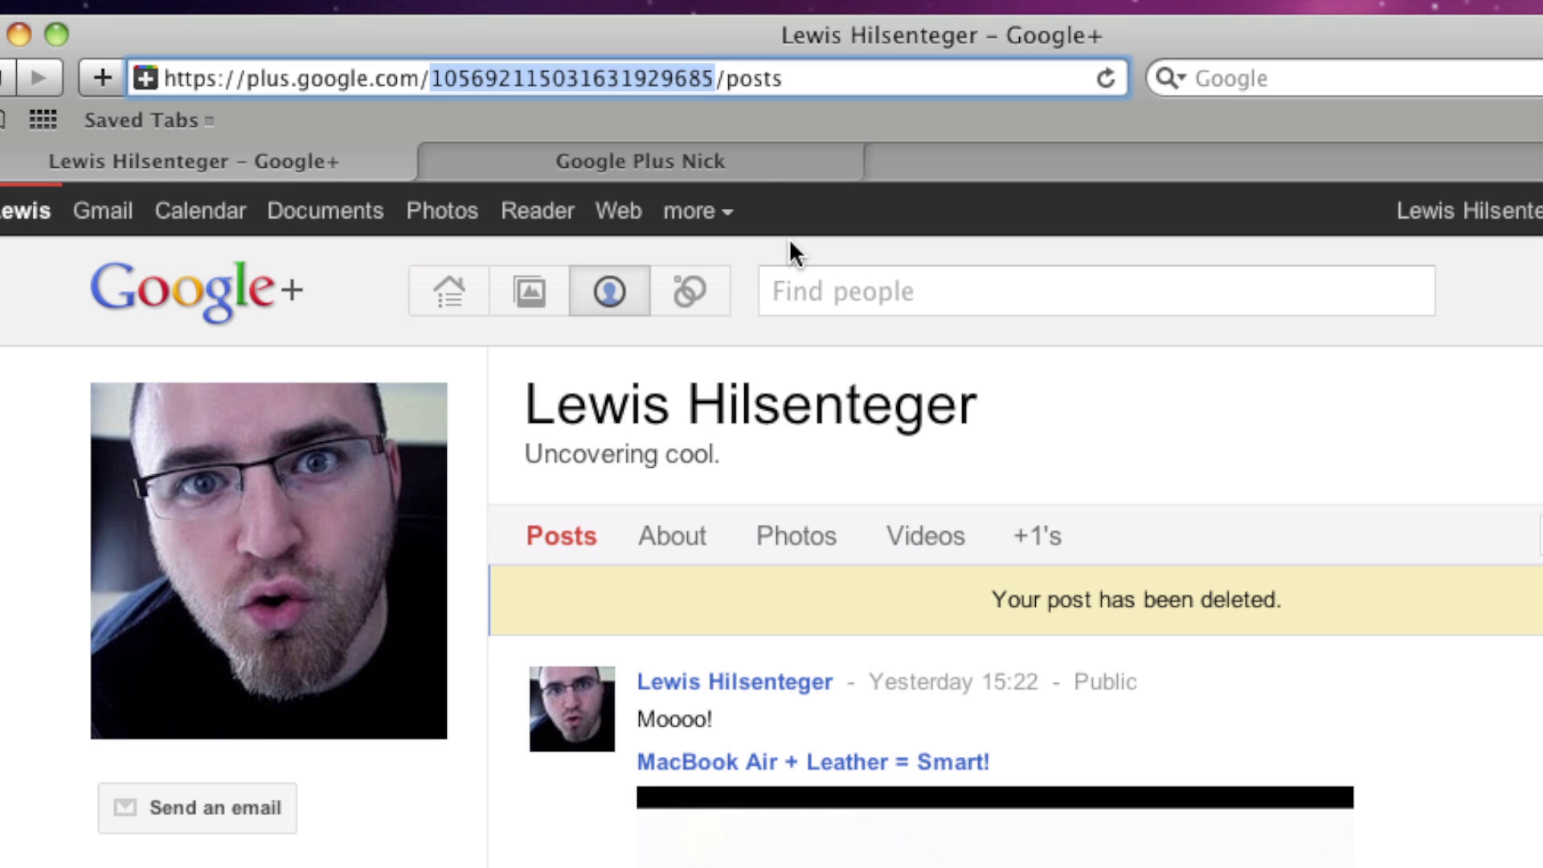
pyautogui.rightClick(653, 87)
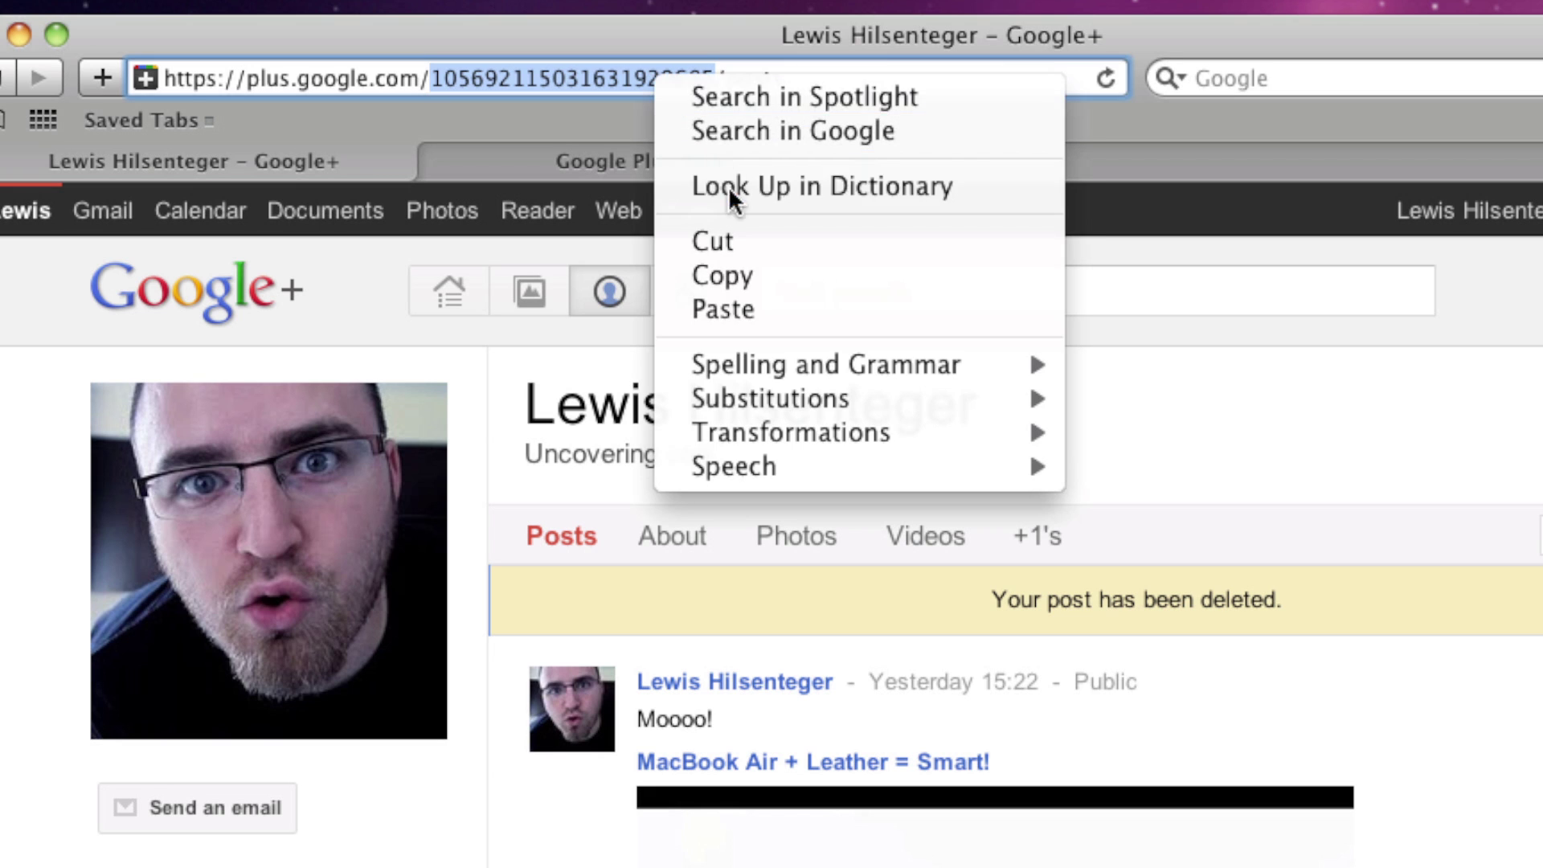
pyautogui.click(737, 268)
pyautogui.click(692, 161)
pyautogui.rightClick(1172, 707)
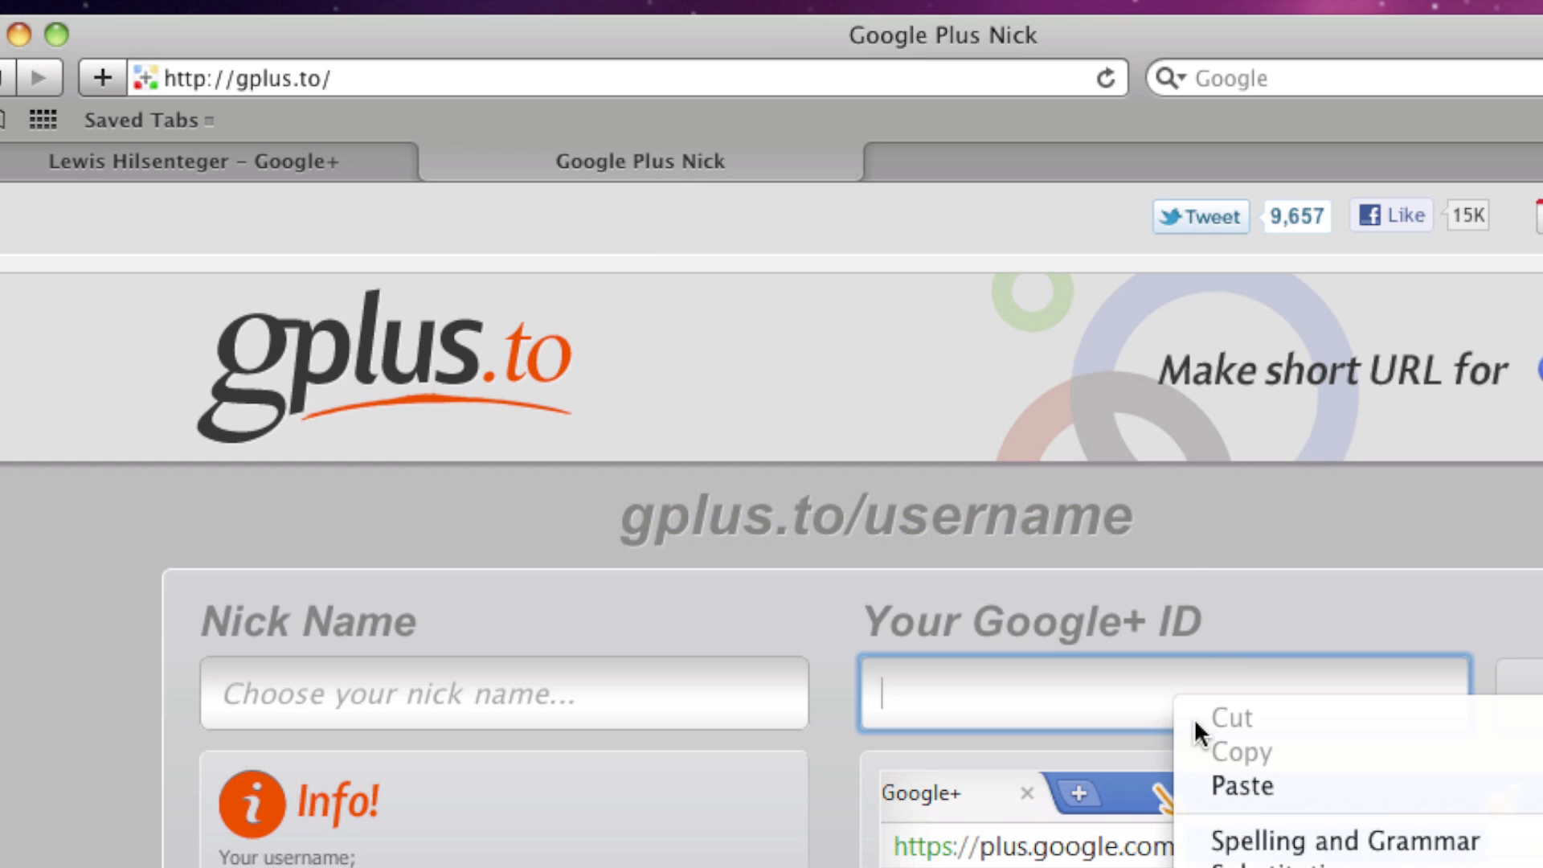
pyautogui.click(1246, 788)
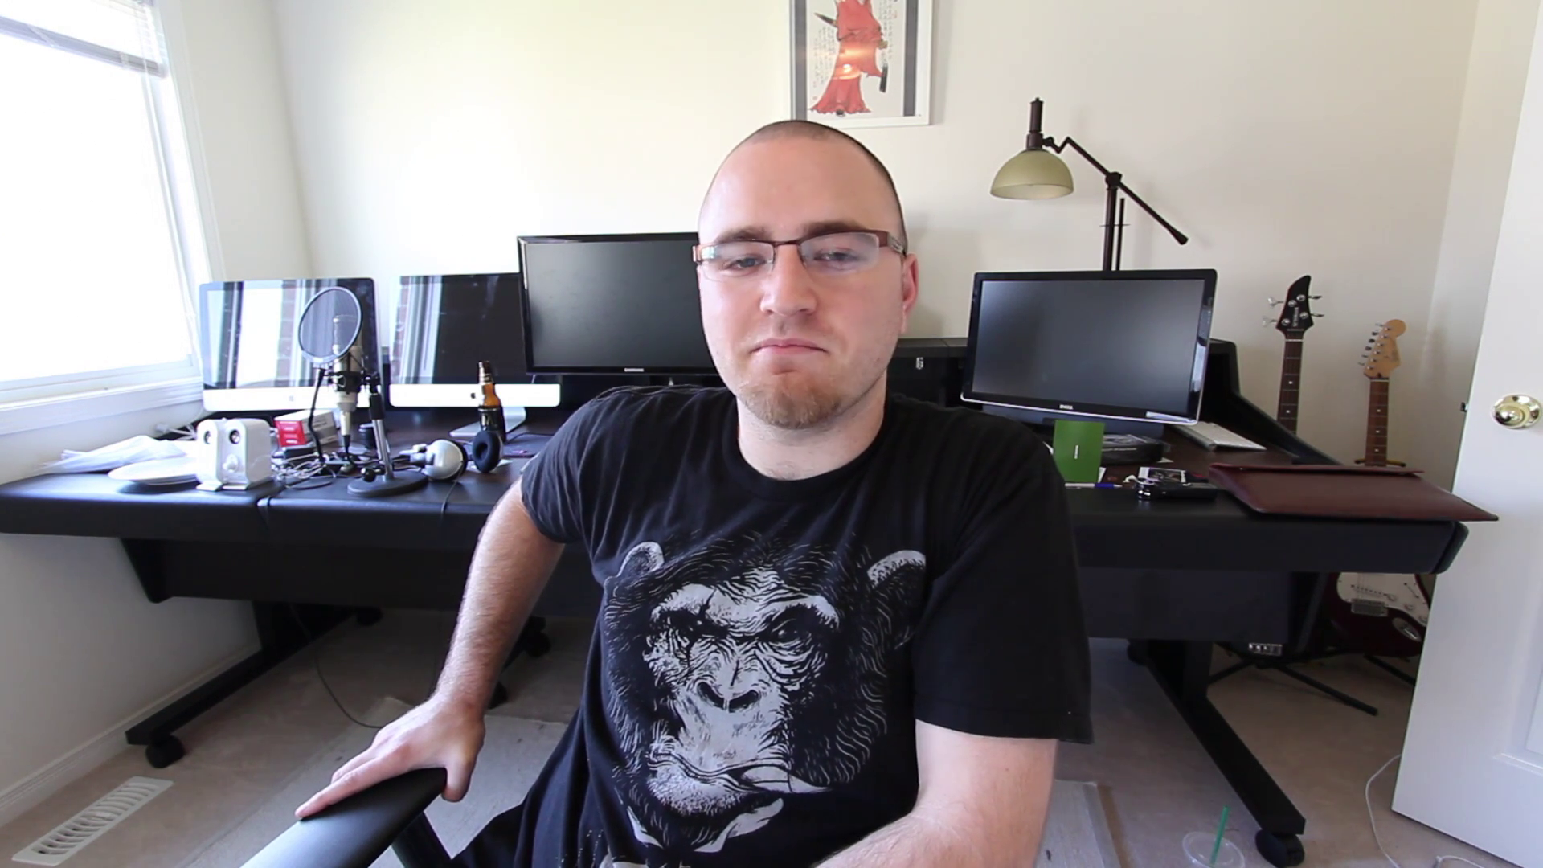
# - Publicly share 'The word *bold* will appear bold' with asterisks around the first 'bold'
pyautogui.write('bol')
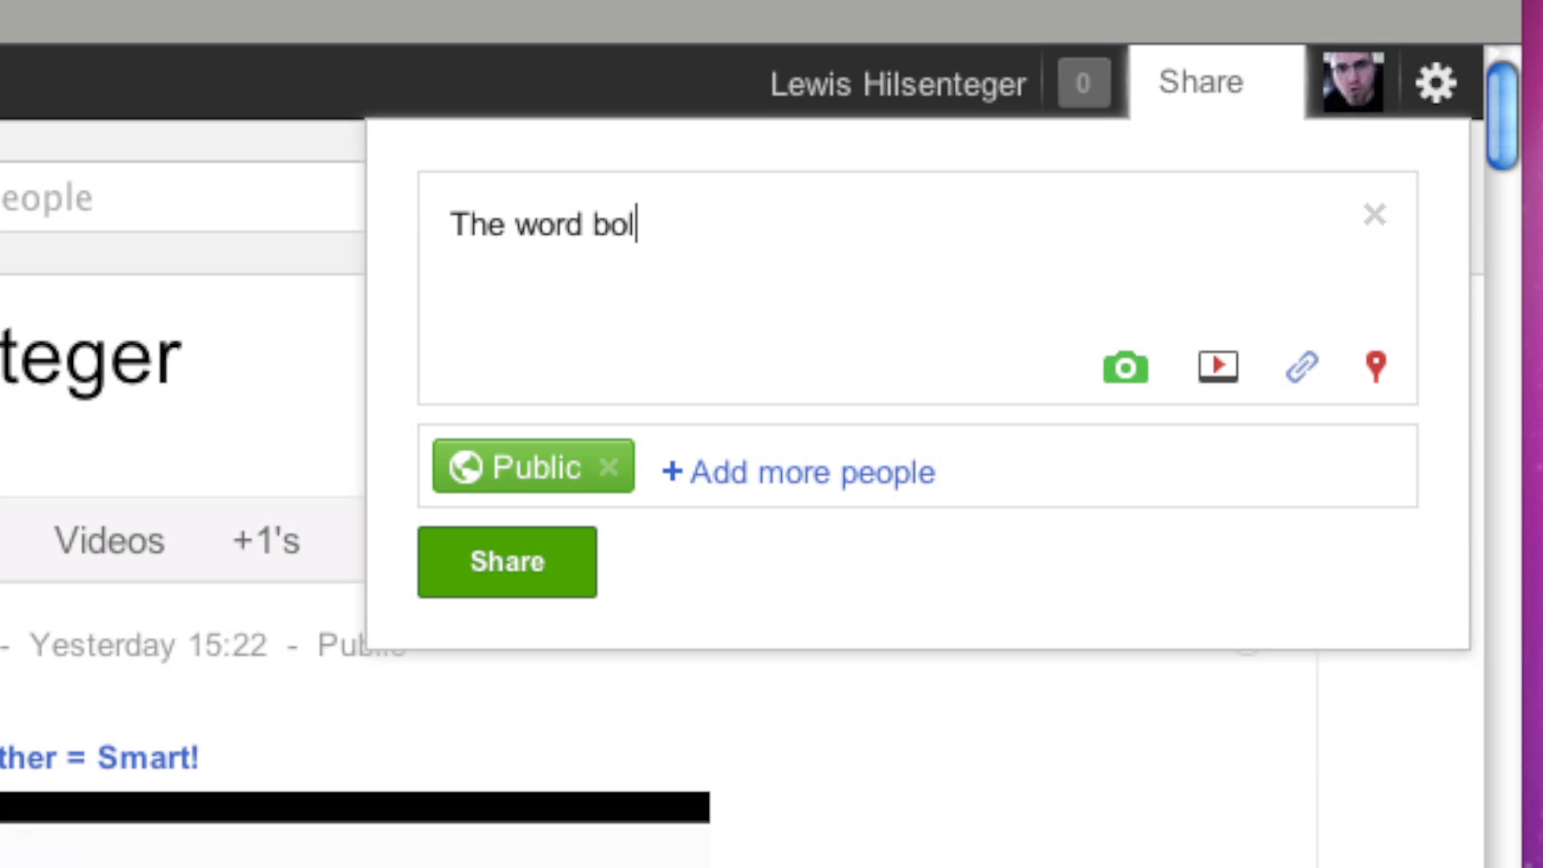
pyautogui.write('d will ')
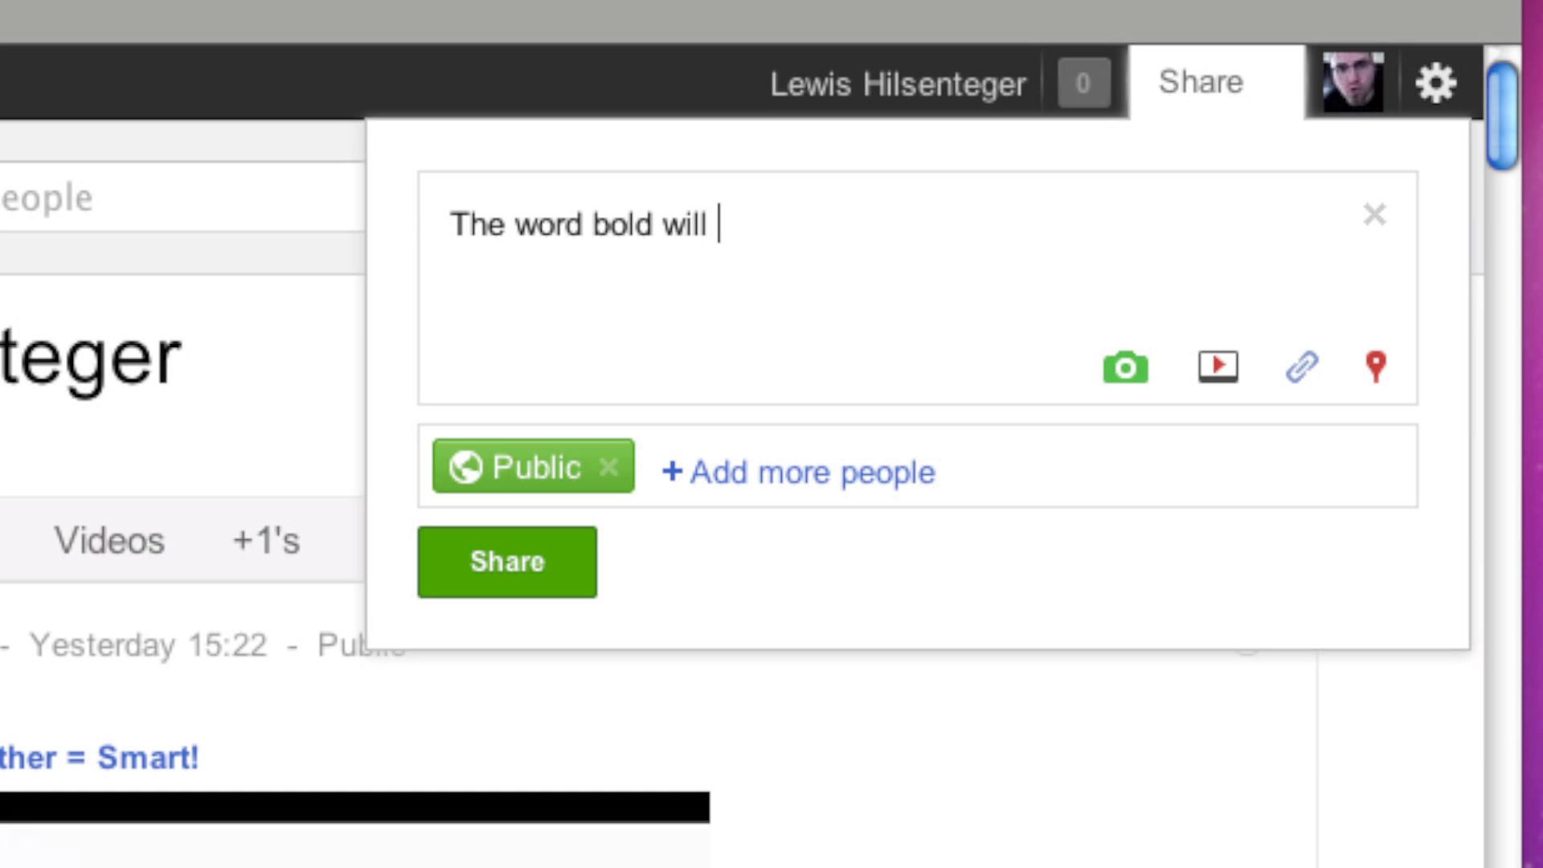
pyautogui.write('appear bold')
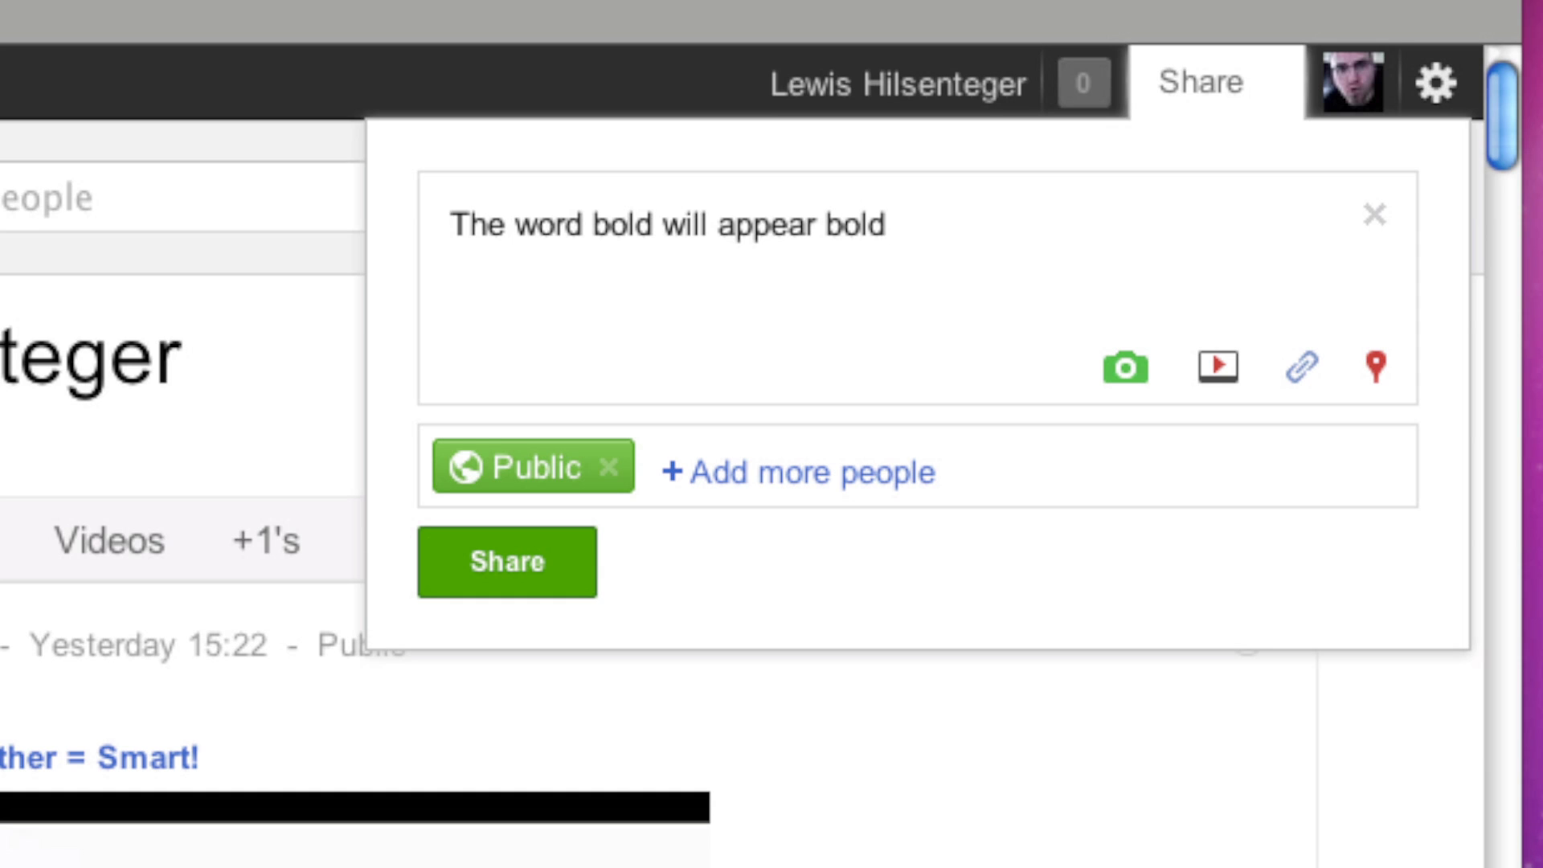
pyautogui.click(596, 224)
pyautogui.write('*')
pyautogui.click(666, 224)
pyautogui.write('*')
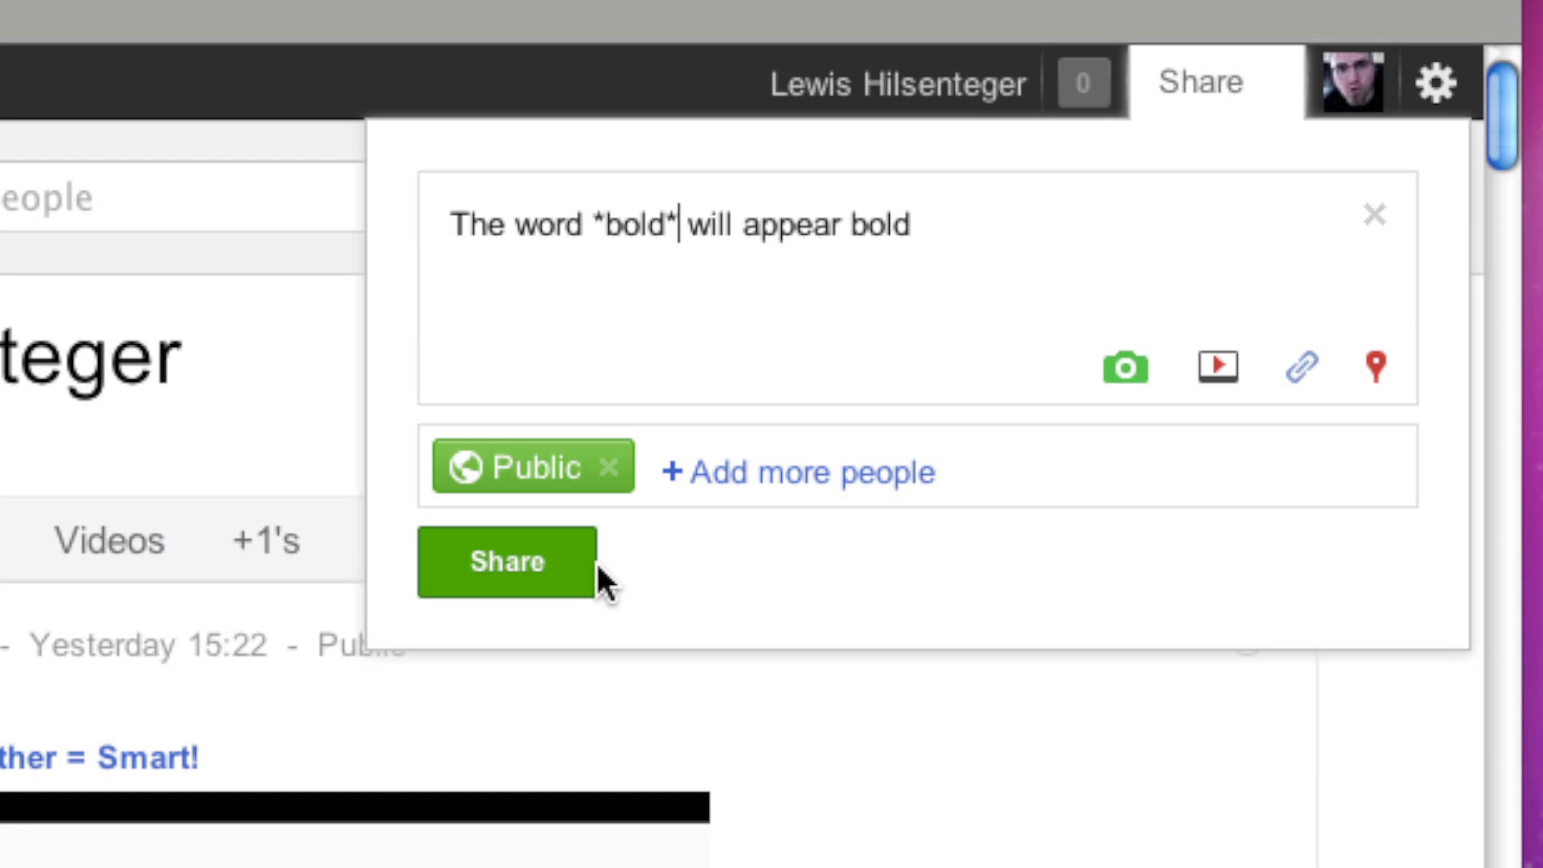
pyautogui.click(540, 577)
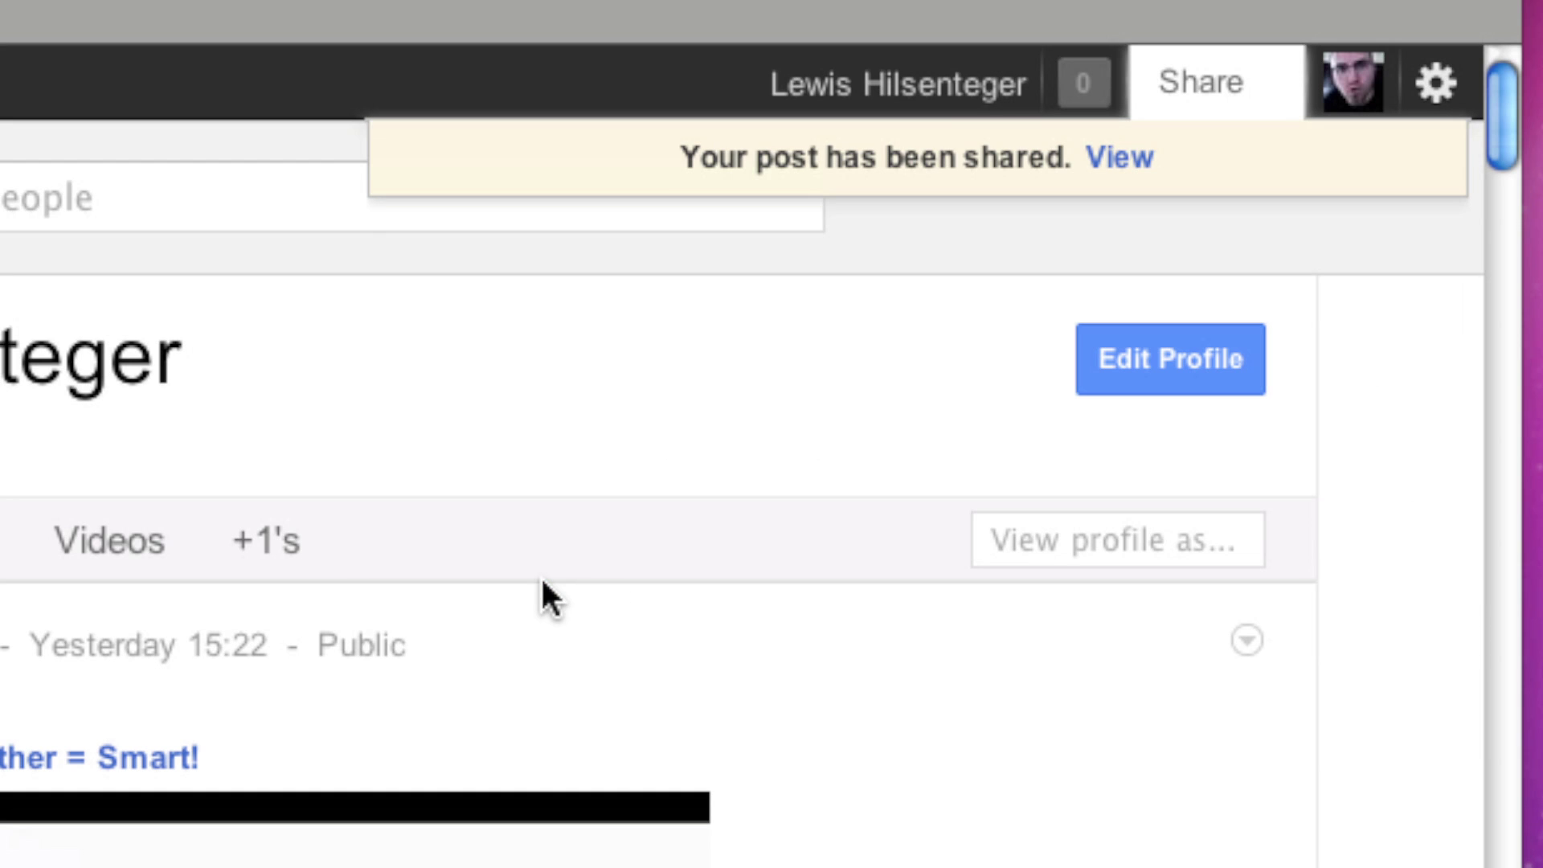